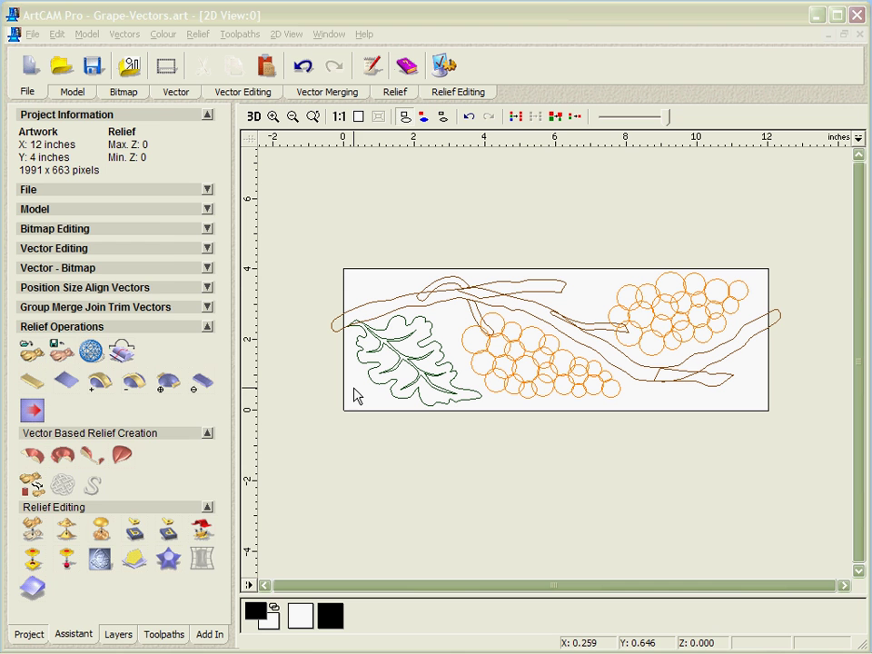
# Step: Hide the Vines and Grapes layers, keep the Leaf layer visible, and zoom in on the leaf
pyautogui.click(121, 635)
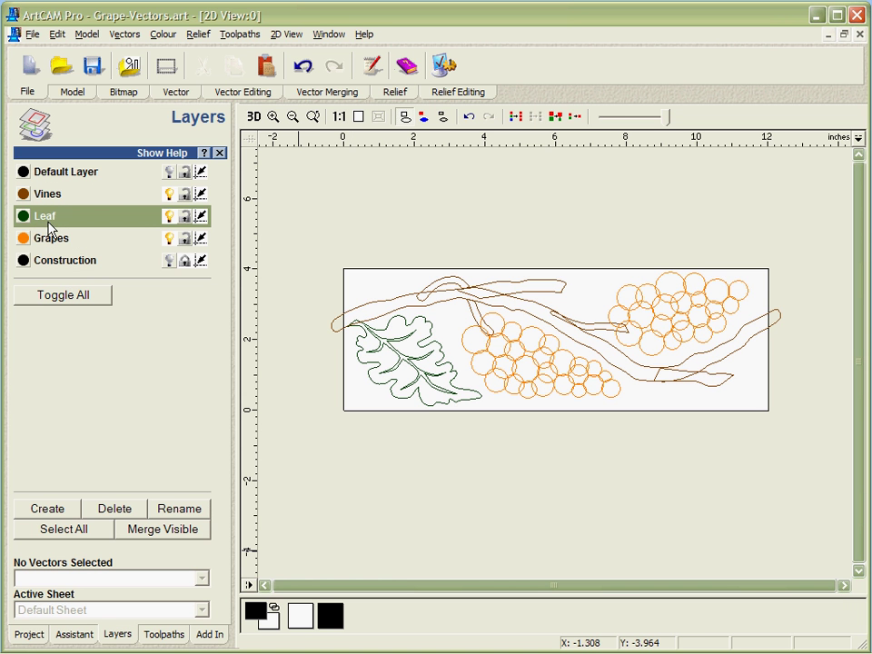
pyautogui.click(169, 194)
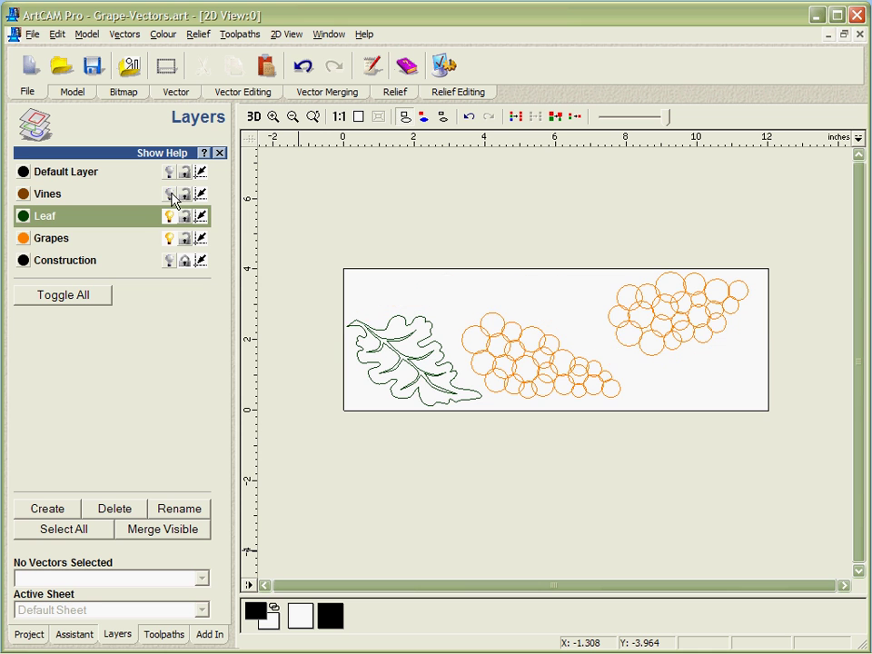
pyautogui.click(169, 217)
pyautogui.click(169, 239)
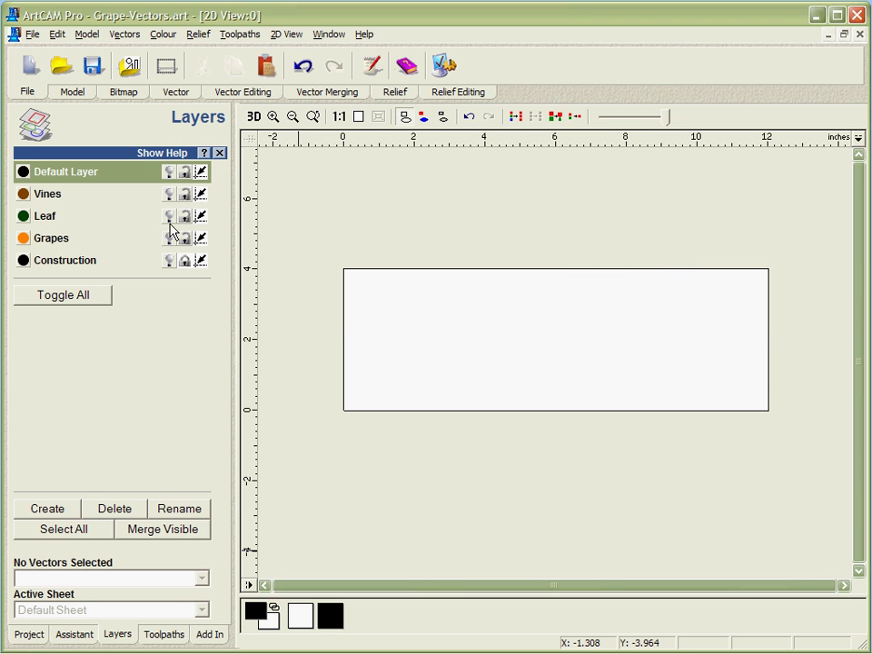
pyautogui.click(170, 220)
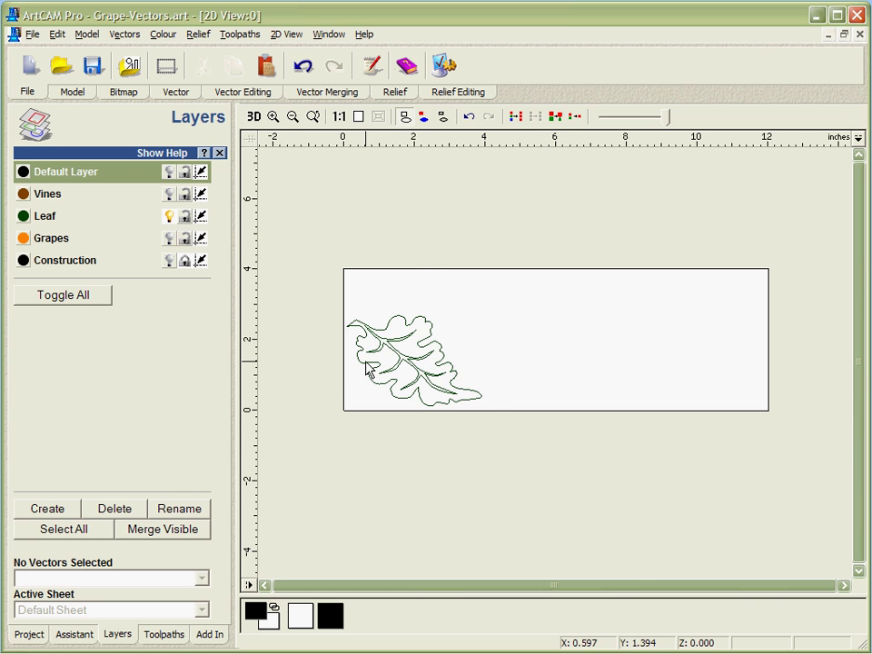
pyautogui.scroll(1, 368, 360)
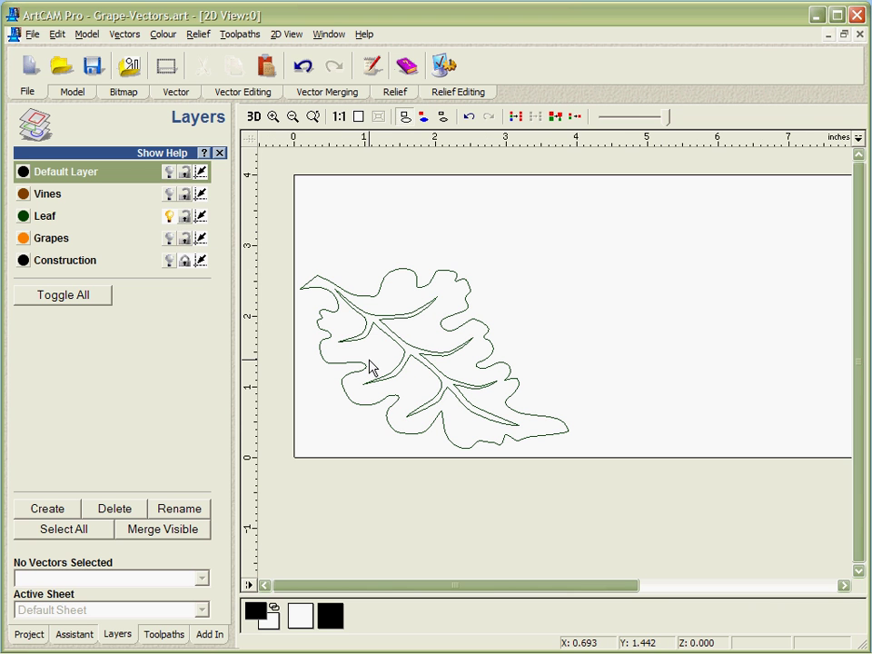
# Step: Show the Construction curves, select both arcs and the wavy curve, and start a Two Rail Sweep
pyautogui.click(170, 261)
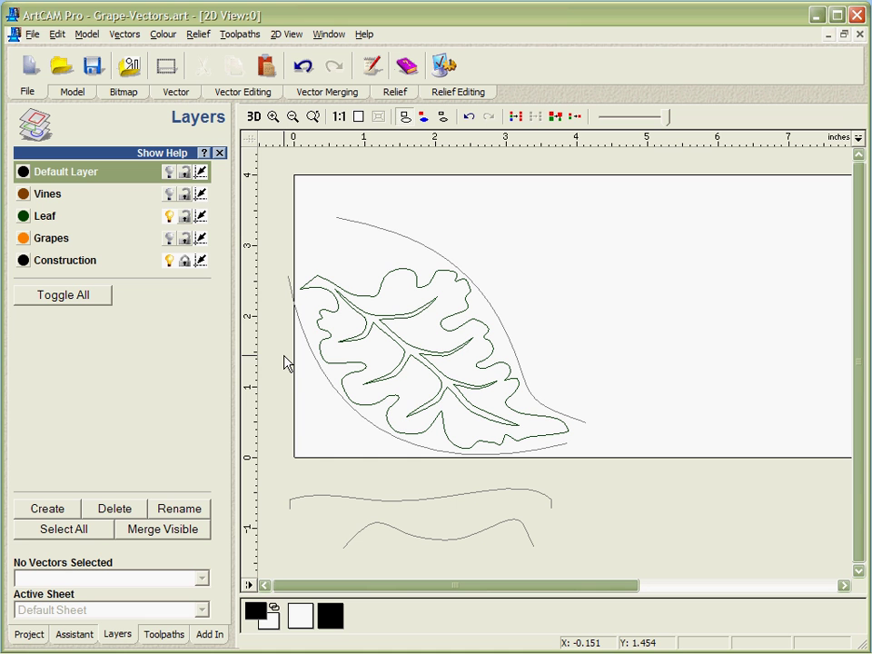
pyautogui.click(306, 348)
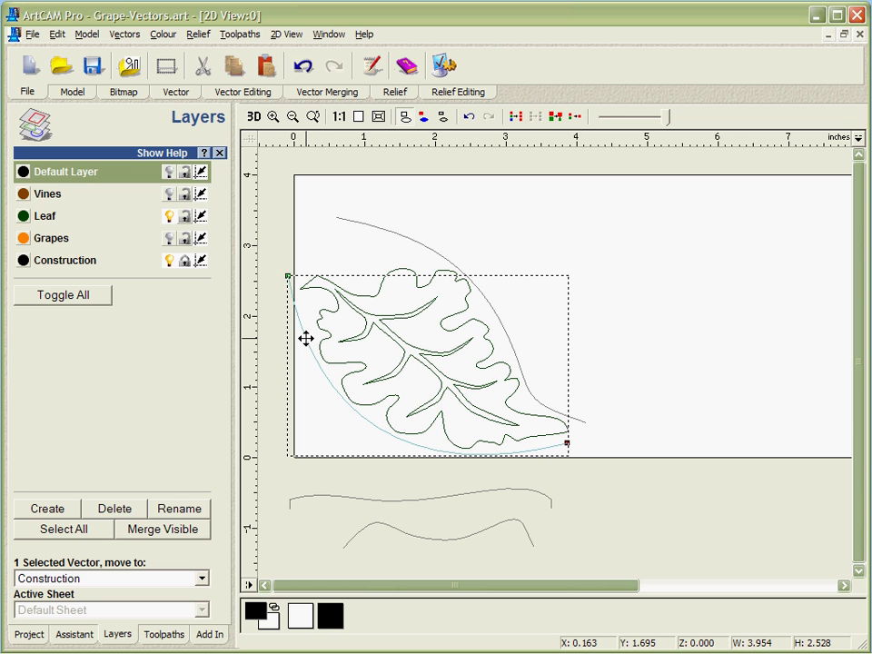
pyautogui.click(325, 339)
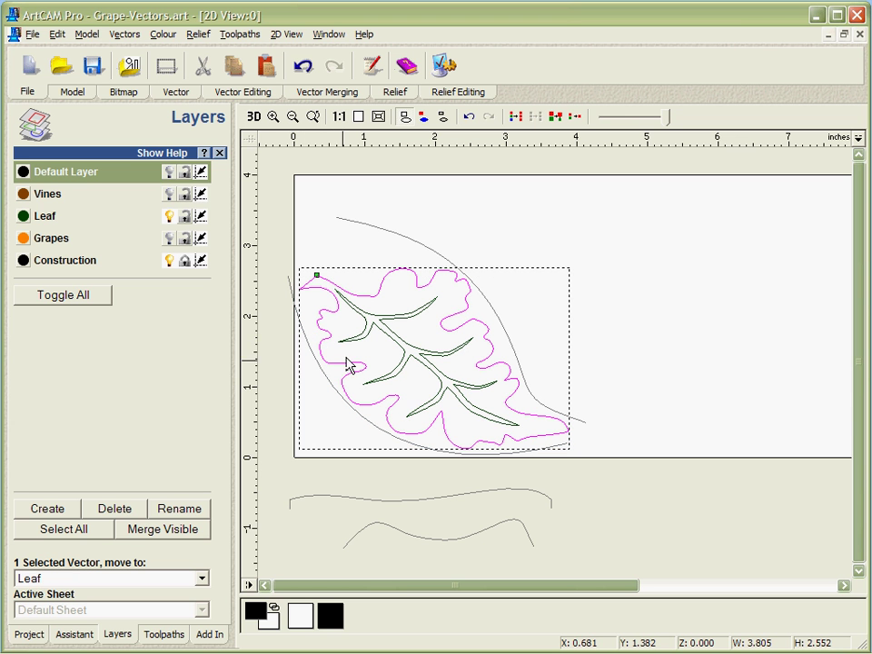
pyautogui.click(384, 375)
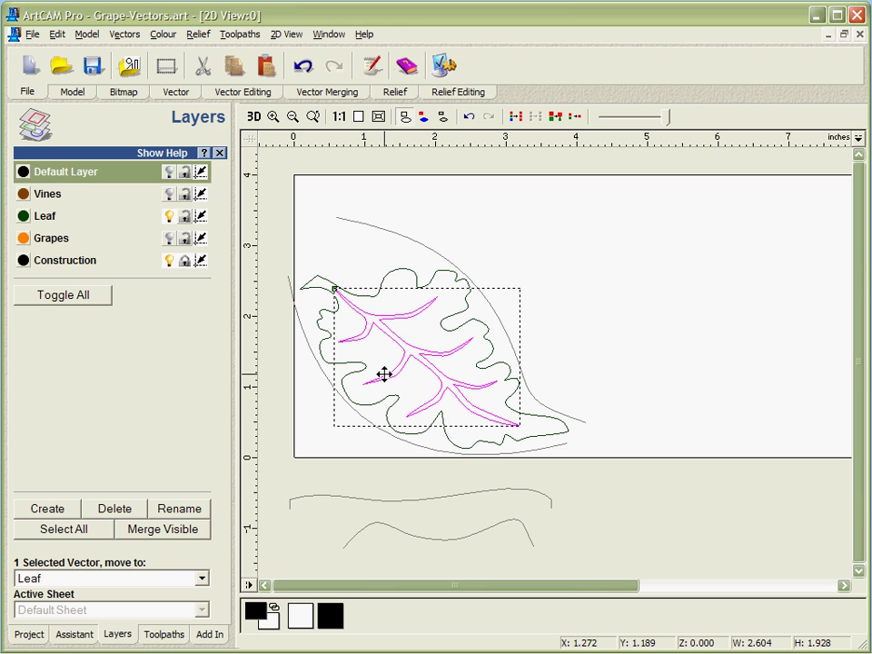
pyautogui.click(394, 92)
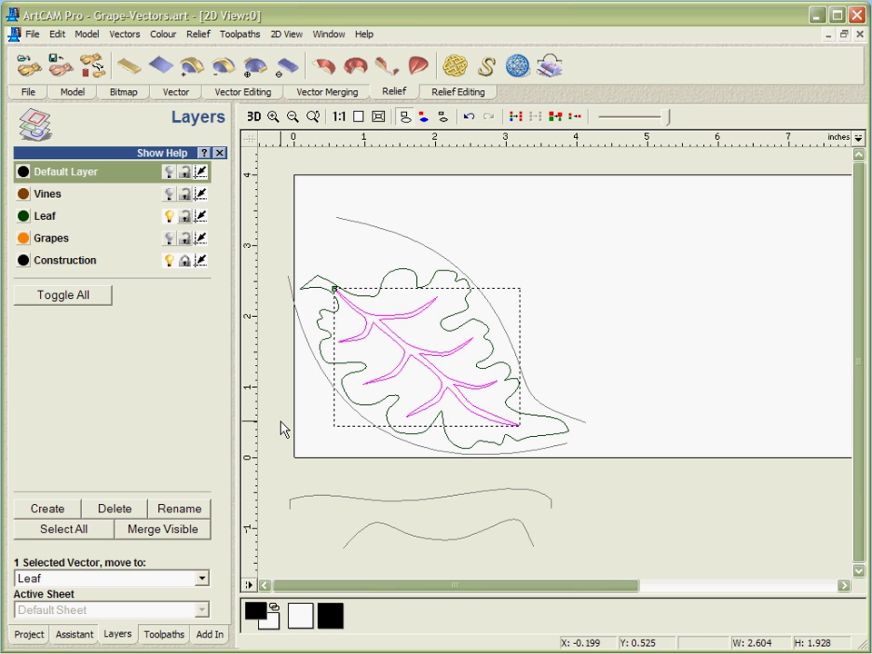
pyautogui.click(314, 409)
pyautogui.click(326, 372)
pyautogui.keyDown('shift'); pyautogui.click(418, 254); pyautogui.keyUp('shift')
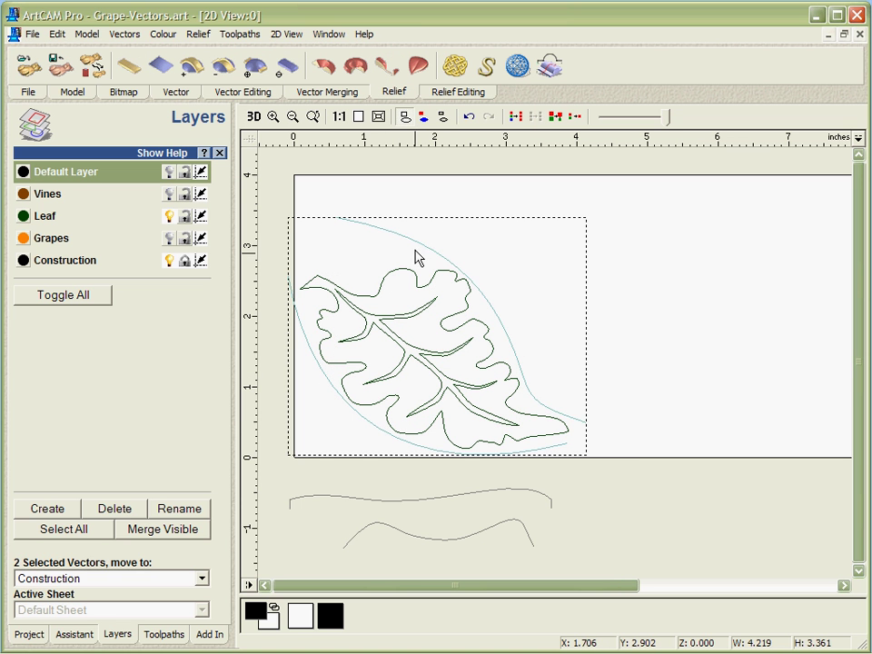
pyautogui.keyDown('shift'); pyautogui.click(398, 534); pyautogui.keyUp('shift')
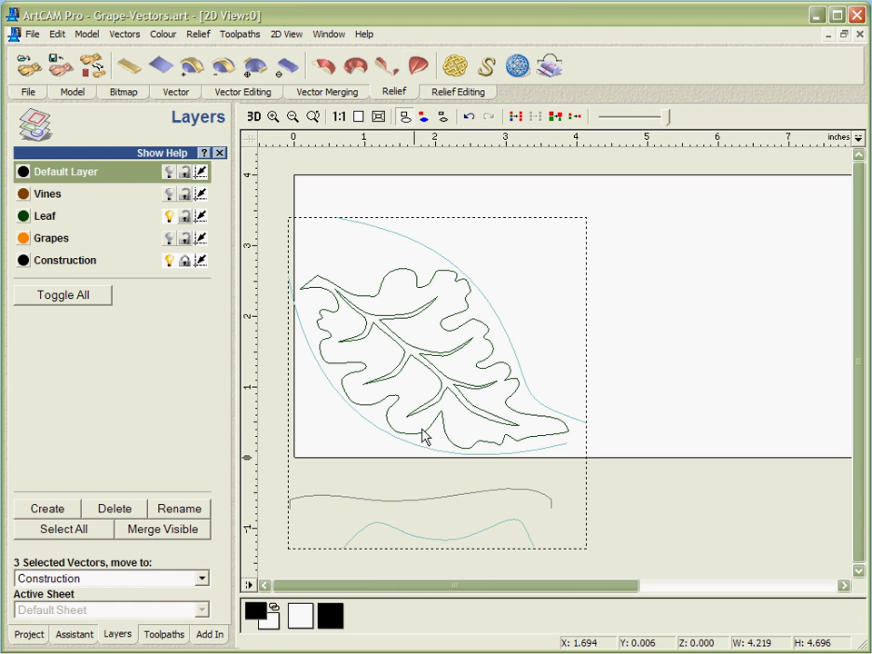
pyautogui.click(324, 63)
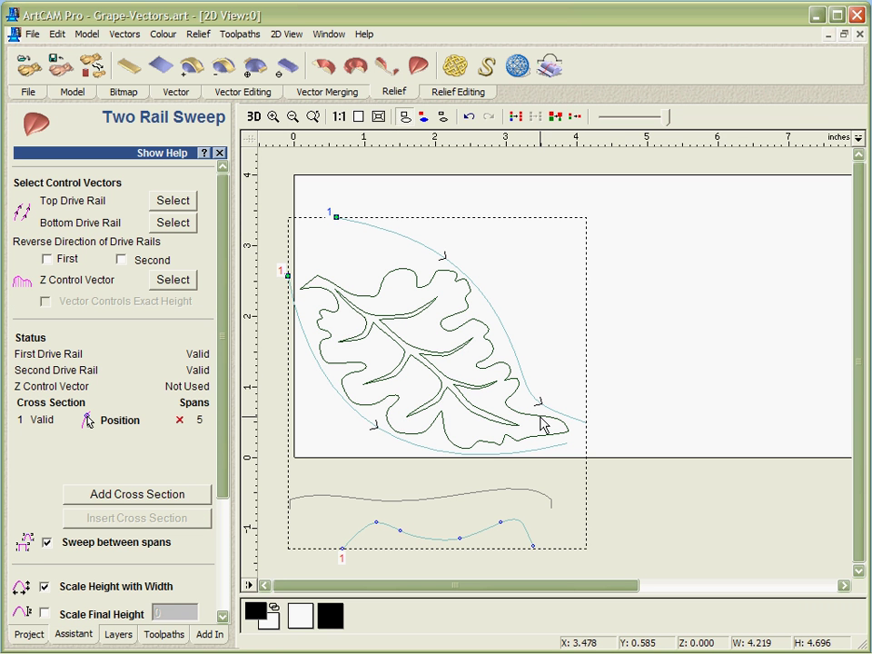
# Step: Set the straight curve as Z Control Vector, shade the relief in 2D, and calculate the sweep
pyautogui.click(324, 502)
pyautogui.click(174, 280)
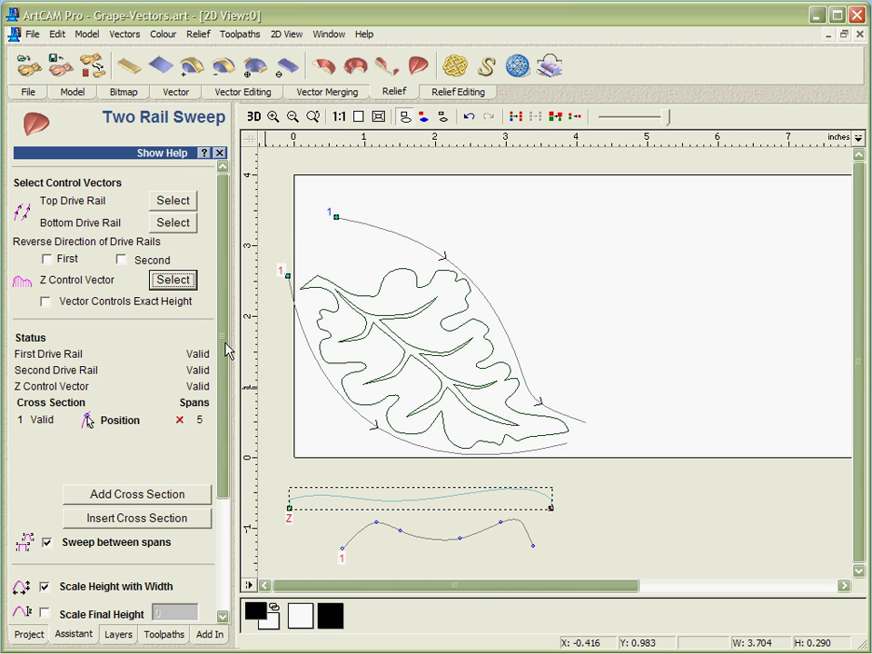
pyautogui.scroll(-1, 225, 389)
pyautogui.scroll(-3, 226, 389)
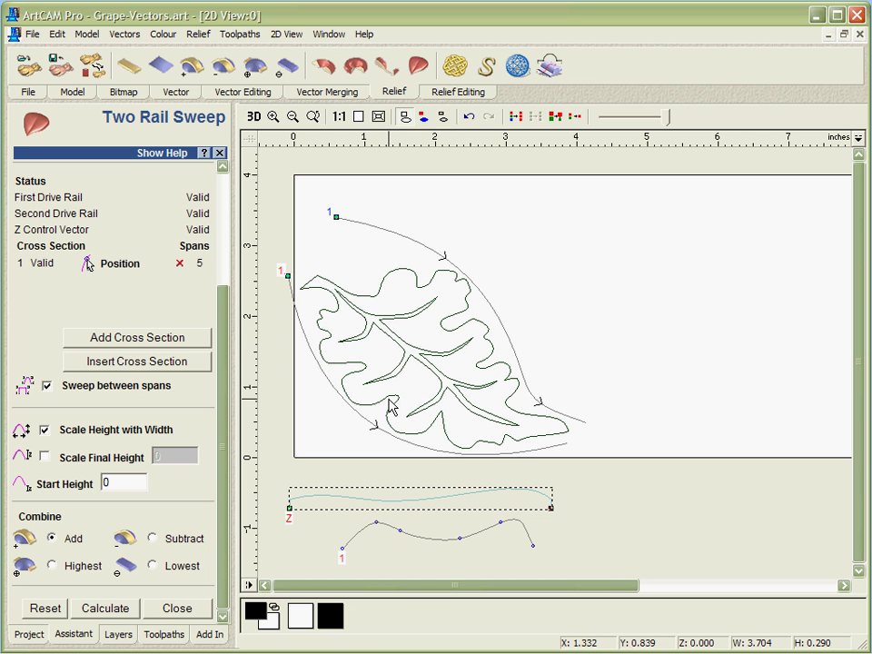
pyautogui.click(442, 116)
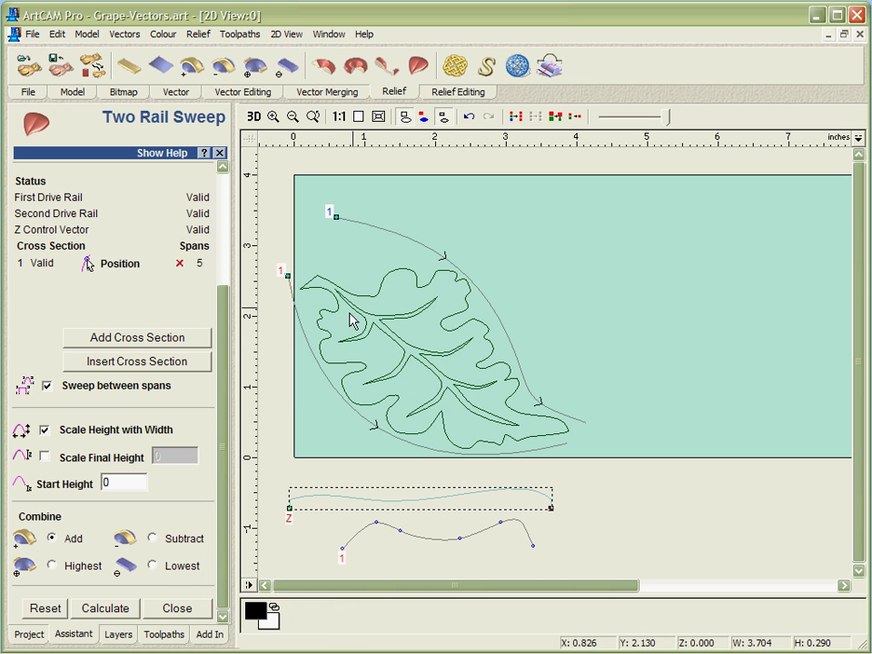
pyautogui.click(105, 608)
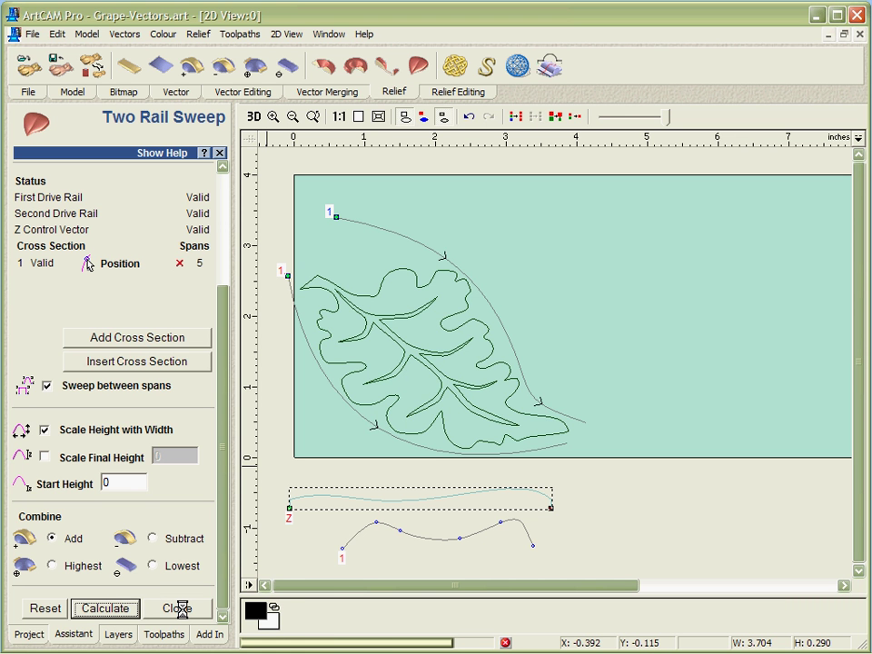
# Step: Close the sweep settings and tile the 2D and 3D views vertically
pyautogui.click(182, 610)
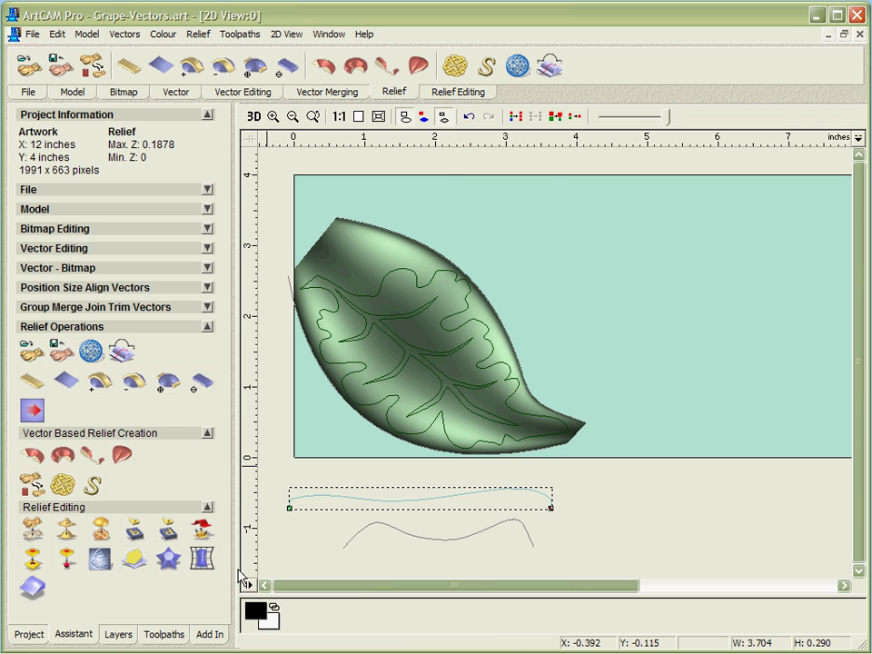
pyautogui.click(324, 36)
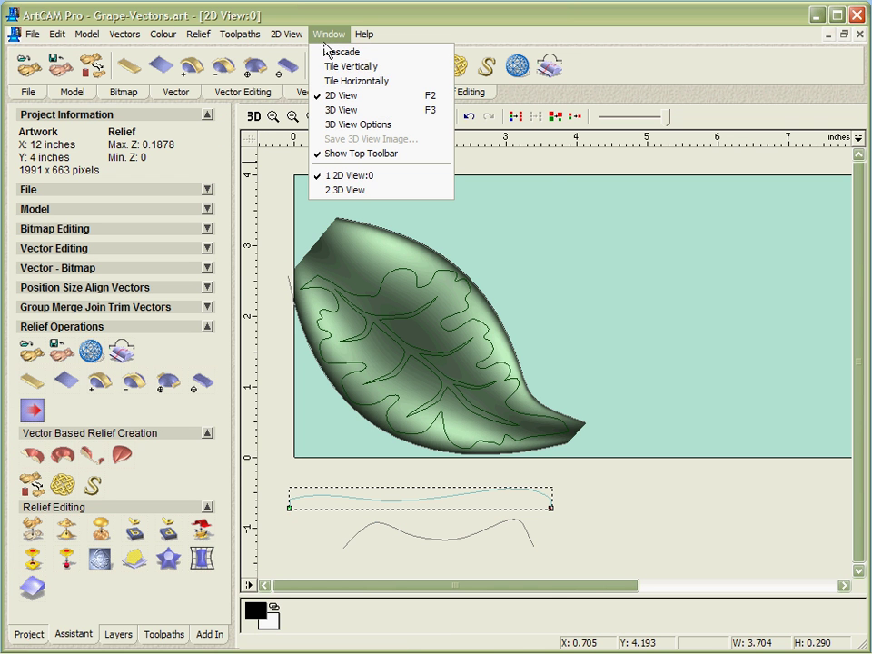
pyautogui.click(331, 65)
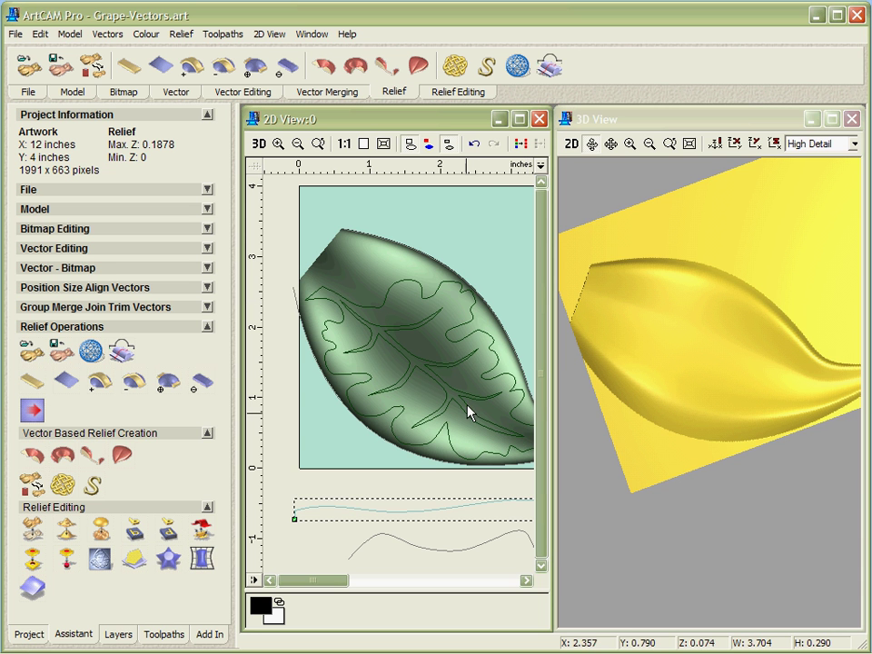
# Step: Add the leaf outline onto the relief with Angle -5 and Start Height 0.04
pyautogui.click(408, 451)
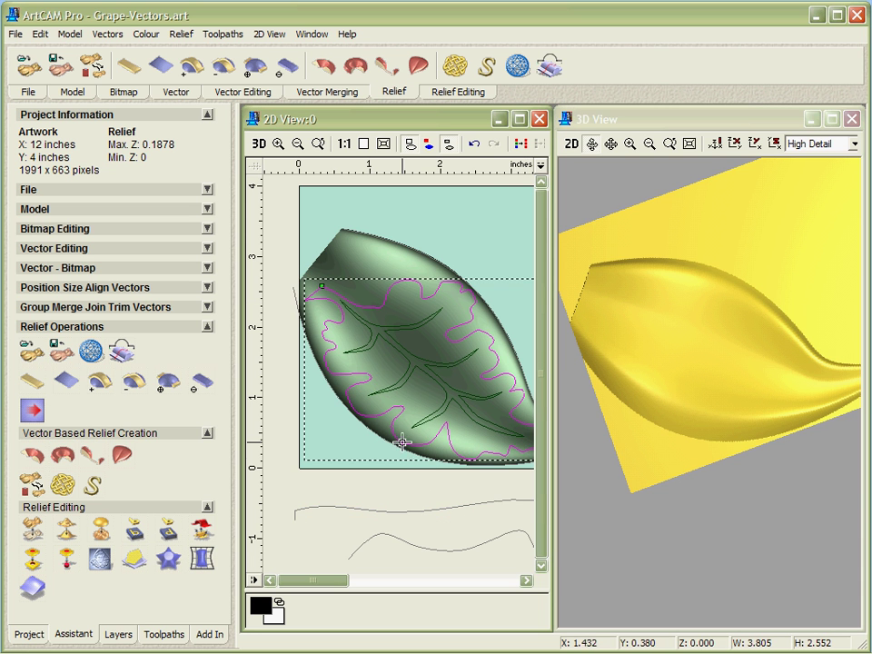
pyautogui.press('F12')
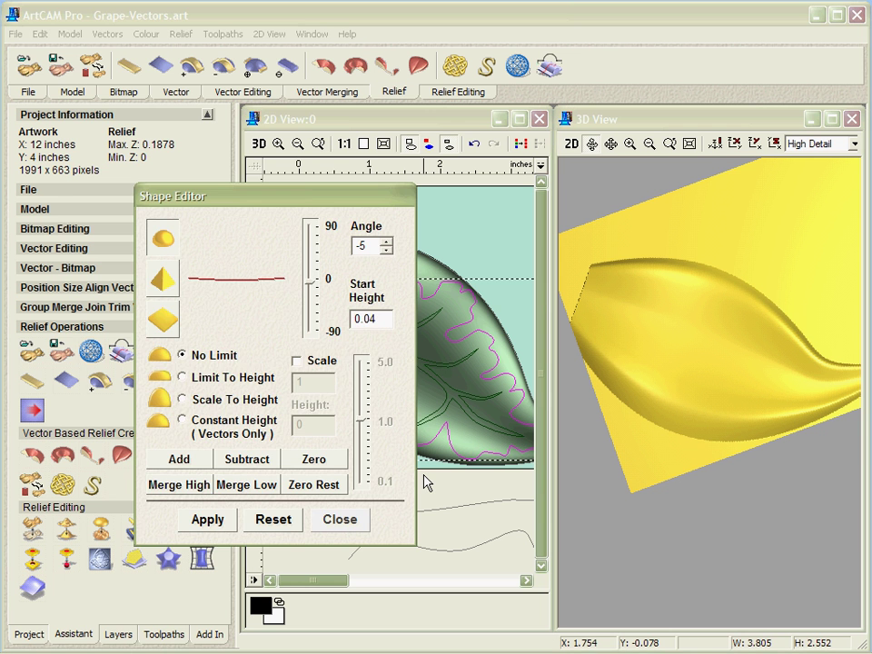
pyautogui.moveTo(300, 203); pyautogui.dragTo(224, 23)
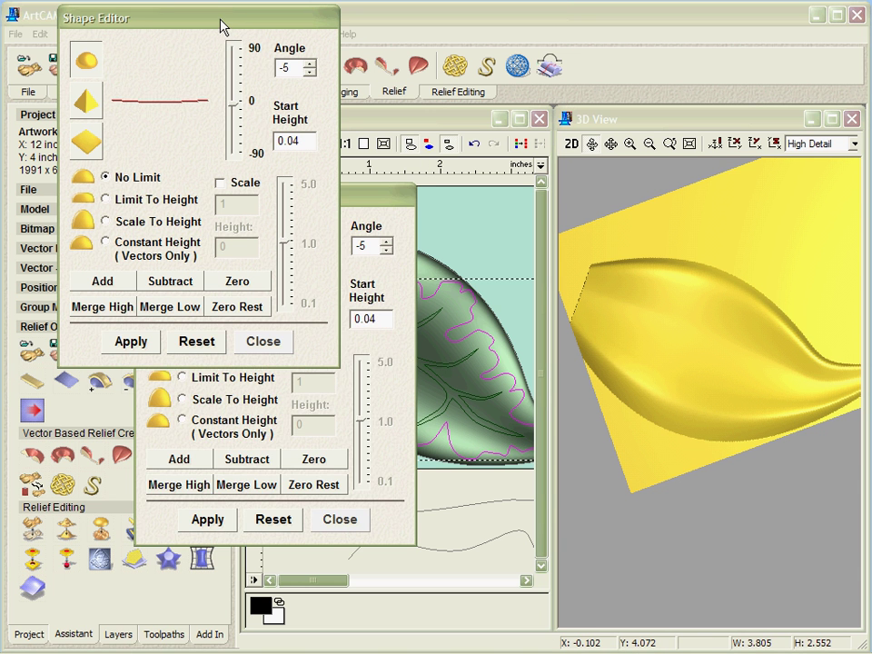
pyautogui.click(263, 343)
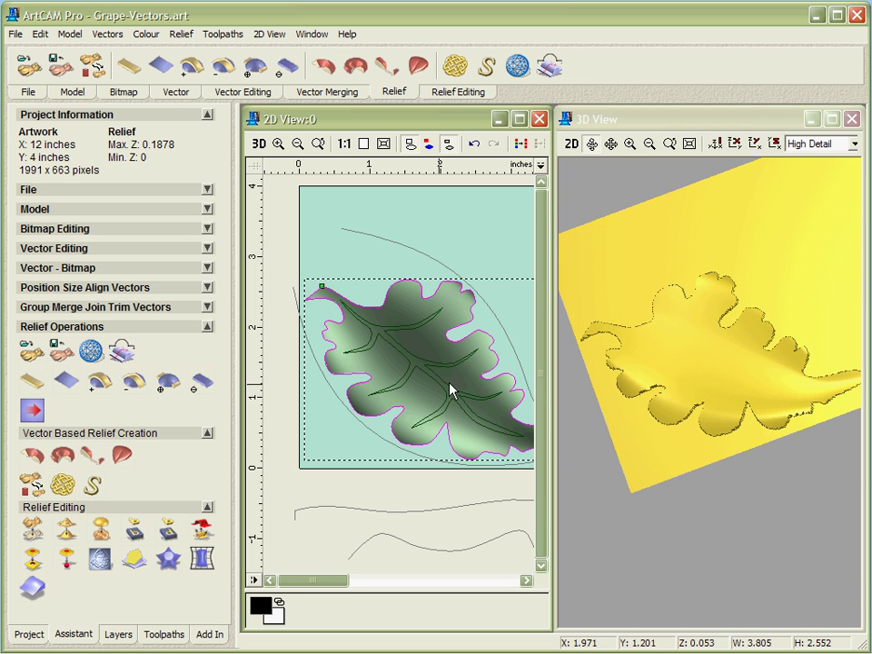
pyautogui.moveTo(732, 423)
pyautogui.mouseDown()
pyautogui.moveTo(820, 446)
pyautogui.moveTo(682, 423)
pyautogui.moveTo(662, 330)
pyautogui.moveTo(755, 428)
pyautogui.moveTo(741, 420)
pyautogui.mouseUp()
# Step: Cut the vein vectors into the relief as grooves with Angle -20 and Start Height -0.02
pyautogui.doubleClick(425, 368)
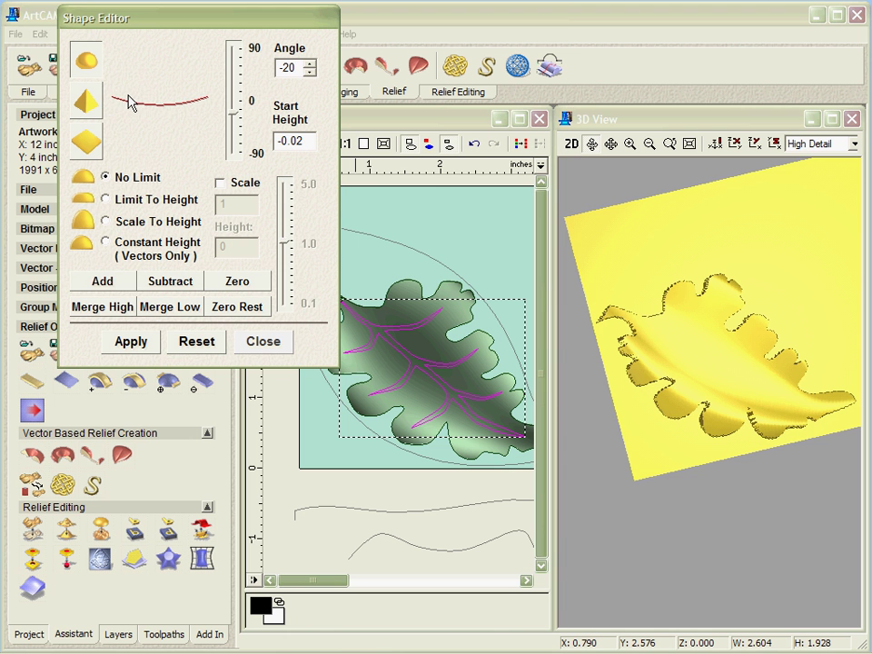
pyautogui.click(99, 283)
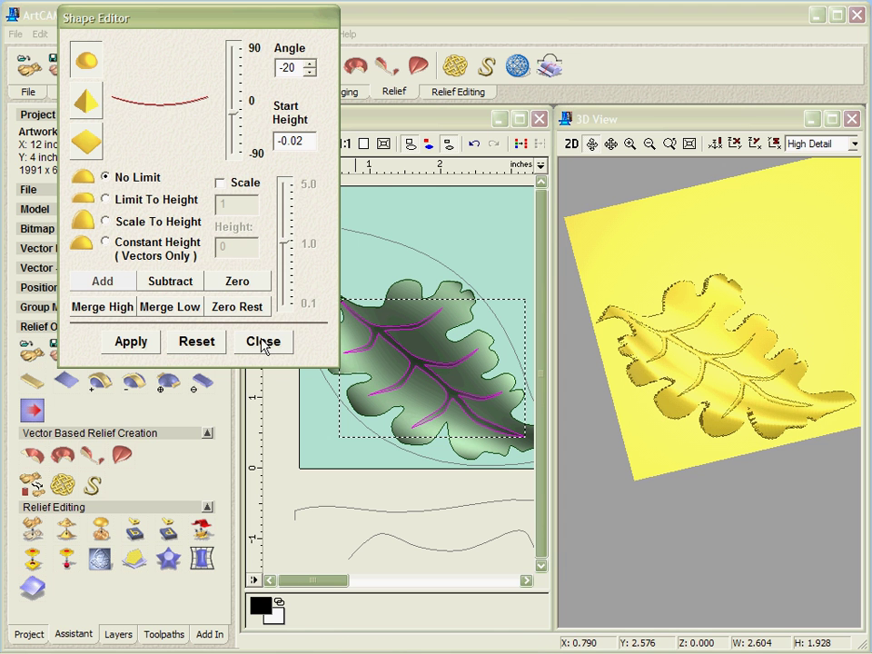
pyautogui.click(262, 343)
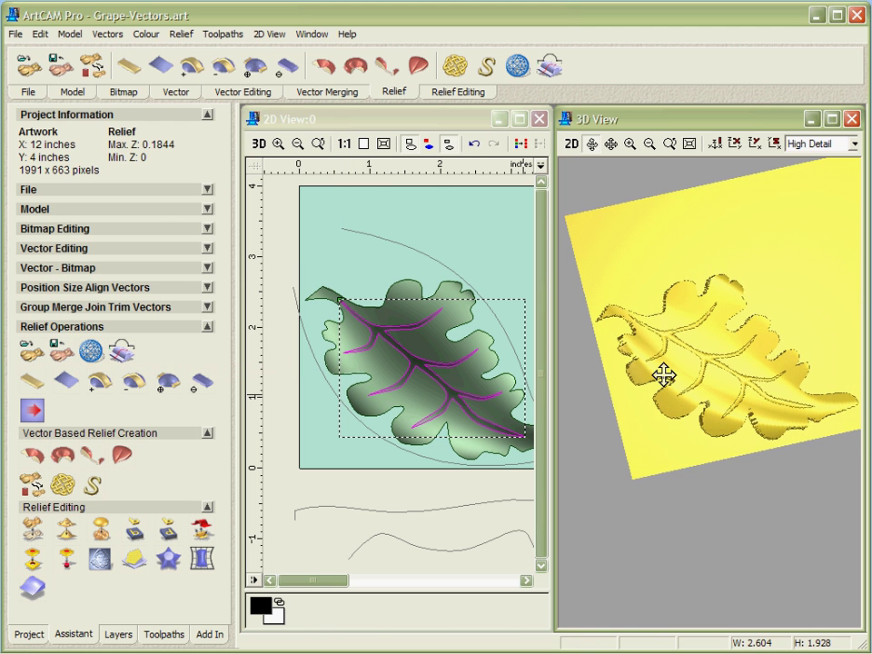
pyautogui.moveTo(664, 375); pyautogui.dragTo(662, 376)
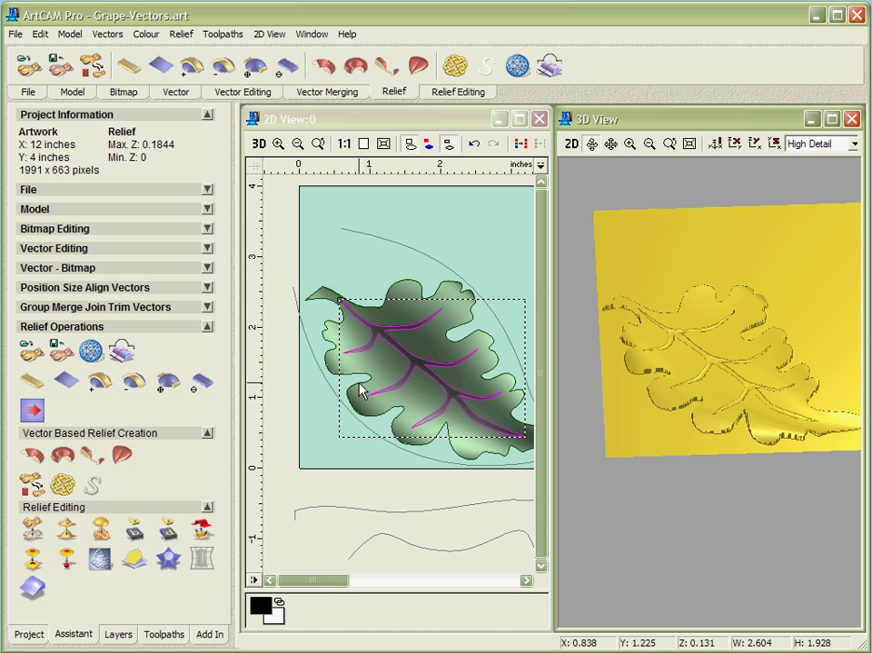
# Step: Hide the Construction layer, deselect the leaf vectors, and show the Vines layer across the full sheet
pyautogui.click(116, 634)
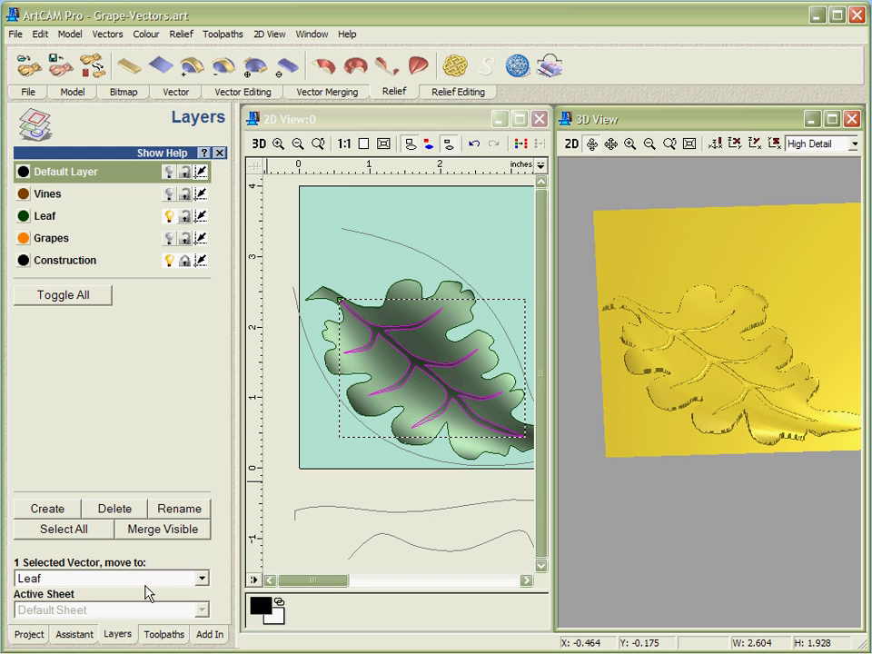
pyautogui.click(368, 146)
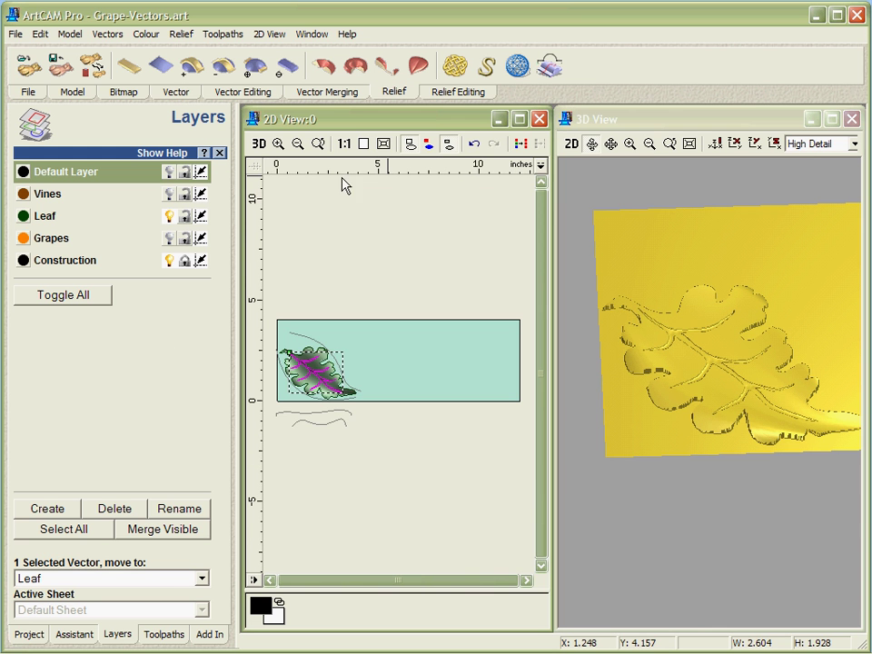
pyautogui.click(169, 260)
pyautogui.click(165, 221)
pyautogui.click(125, 172)
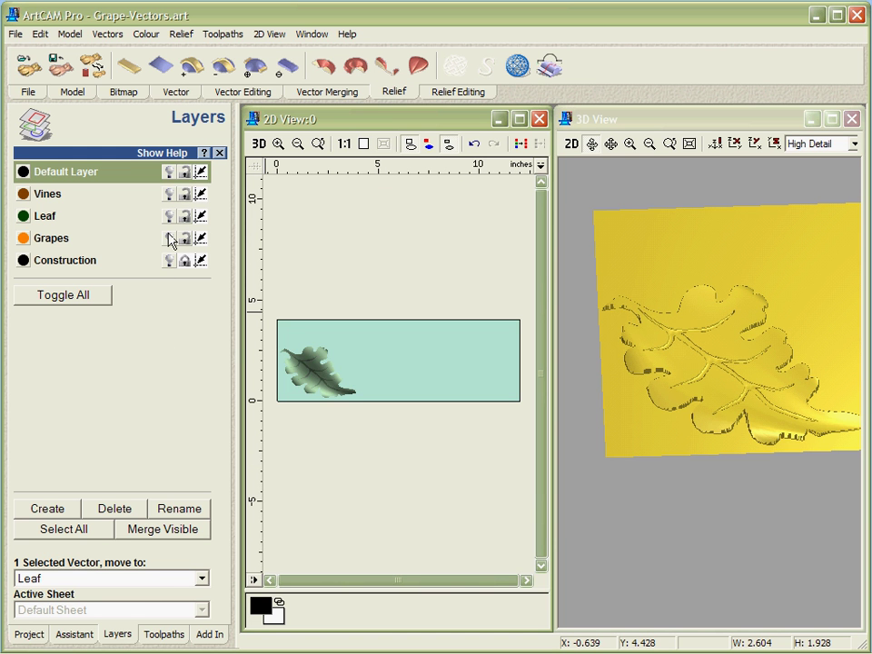
pyautogui.click(168, 195)
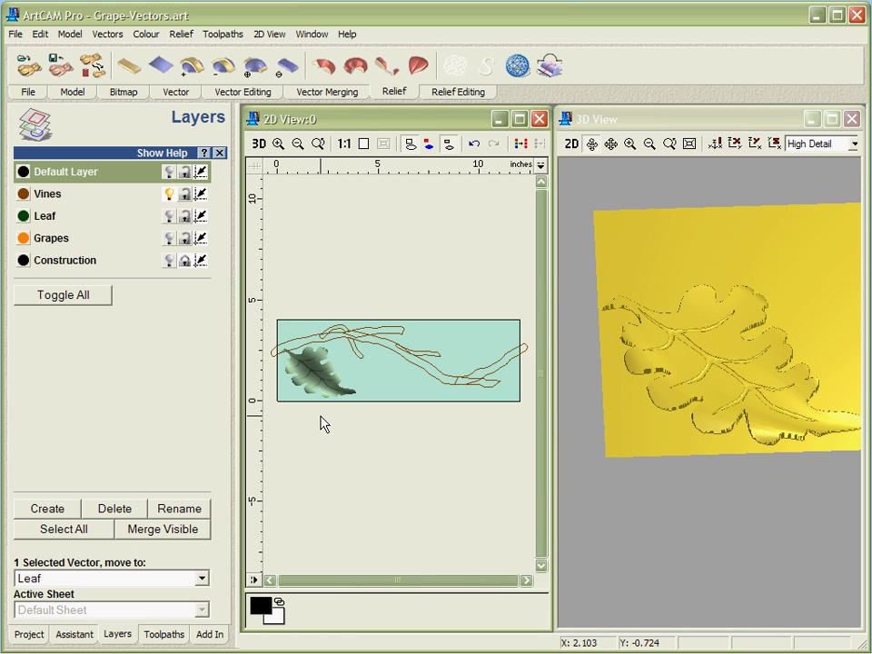
# Step: Box-select all six vine vectors
pyautogui.click(303, 337)
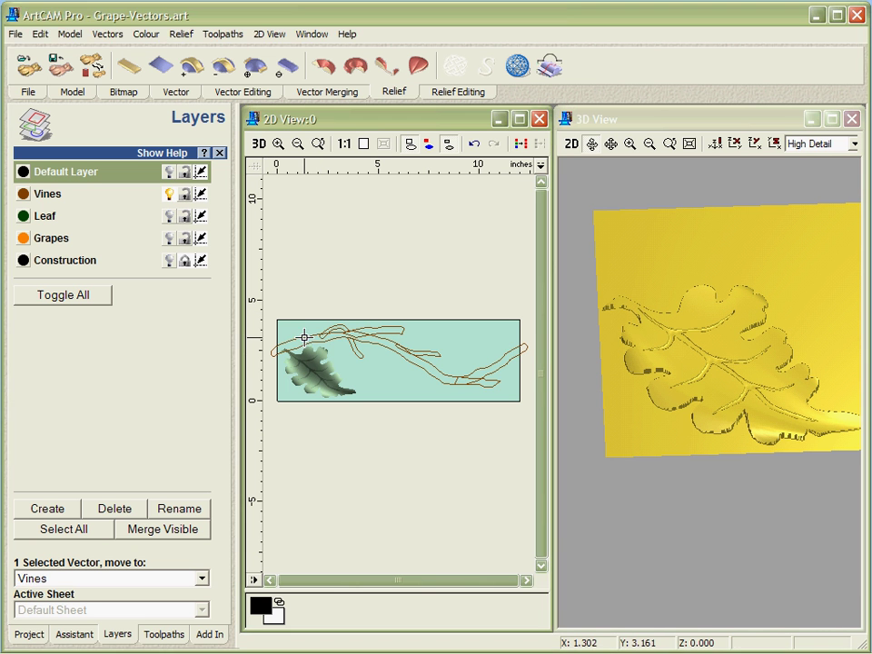
pyautogui.click(275, 310)
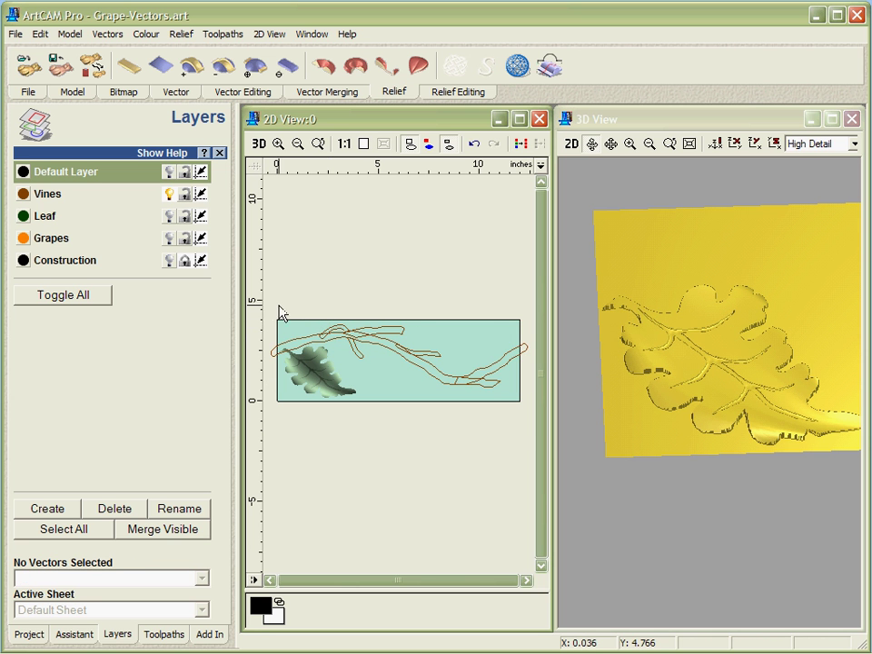
pyautogui.moveTo(271, 308); pyautogui.dragTo(533, 427)
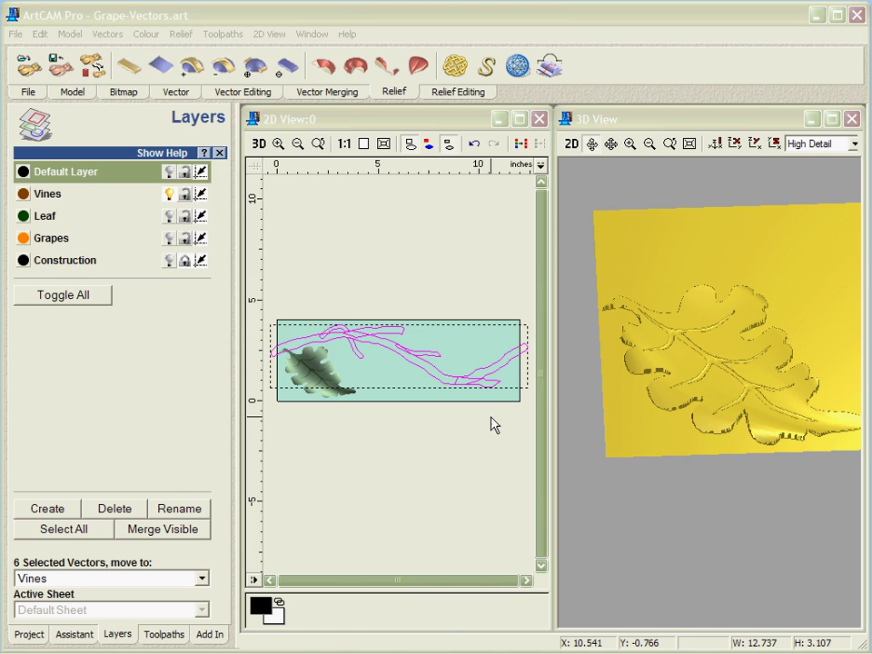
# Step: Merge High the six vines as rounded branches with angle 68 and start height 0.05
pyautogui.press('F12')
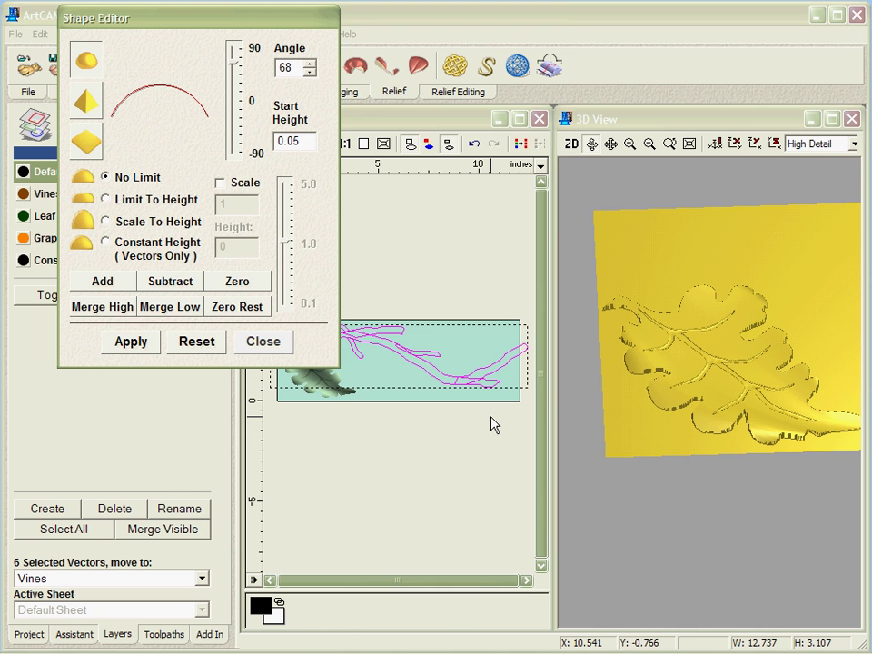
pyautogui.click(115, 309)
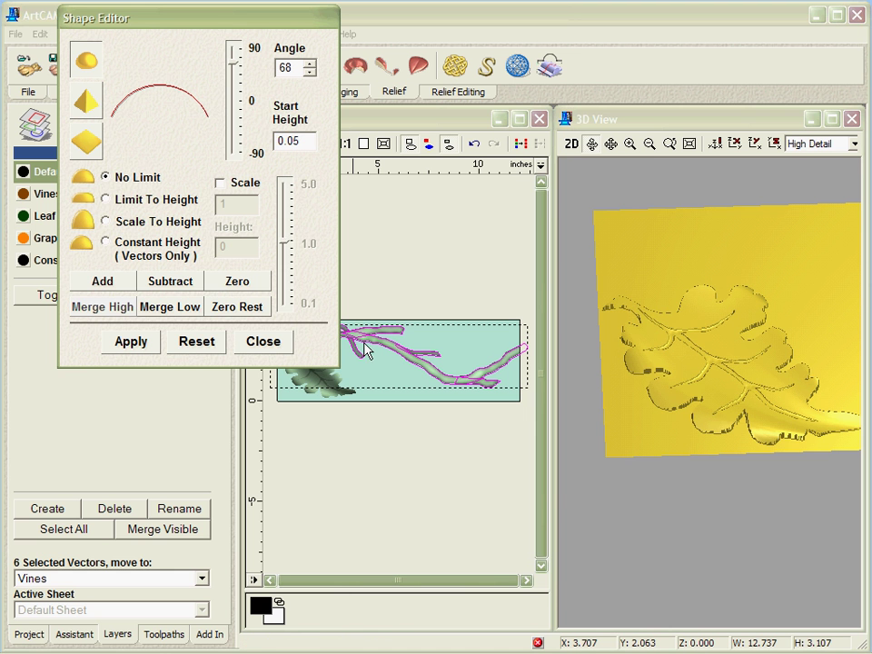
pyautogui.click(282, 348)
pyautogui.moveTo(593, 338); pyautogui.dragTo(687, 399)
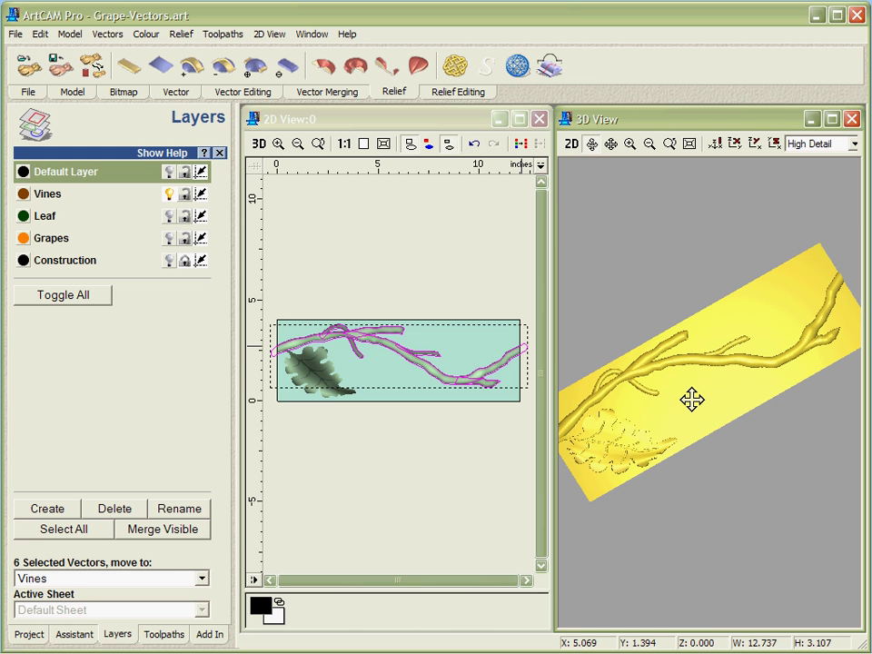
pyautogui.click(347, 296)
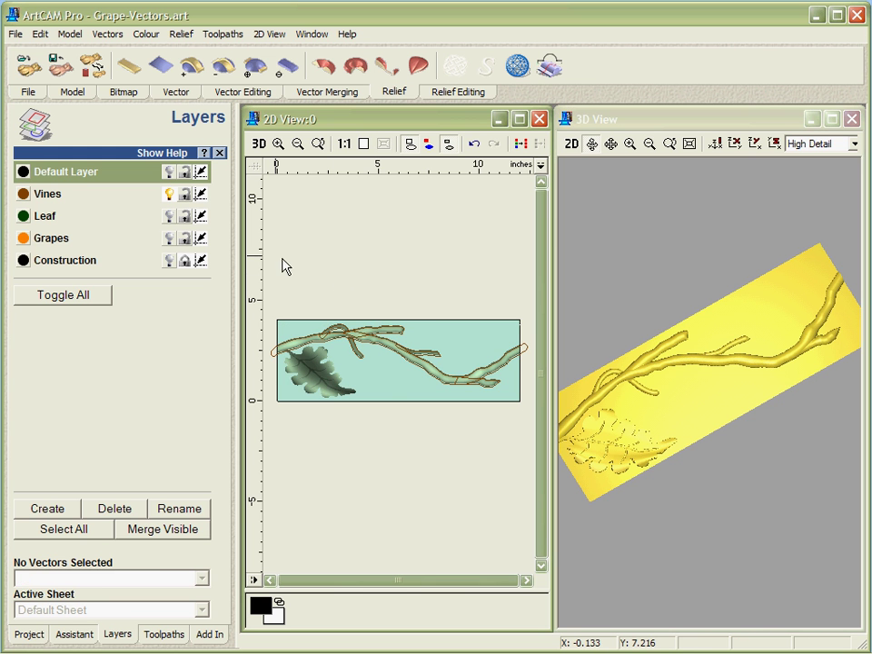
# Step: Merge High each grape circle group as domed berries with angles 86, 80 and 68
pyautogui.click(173, 241)
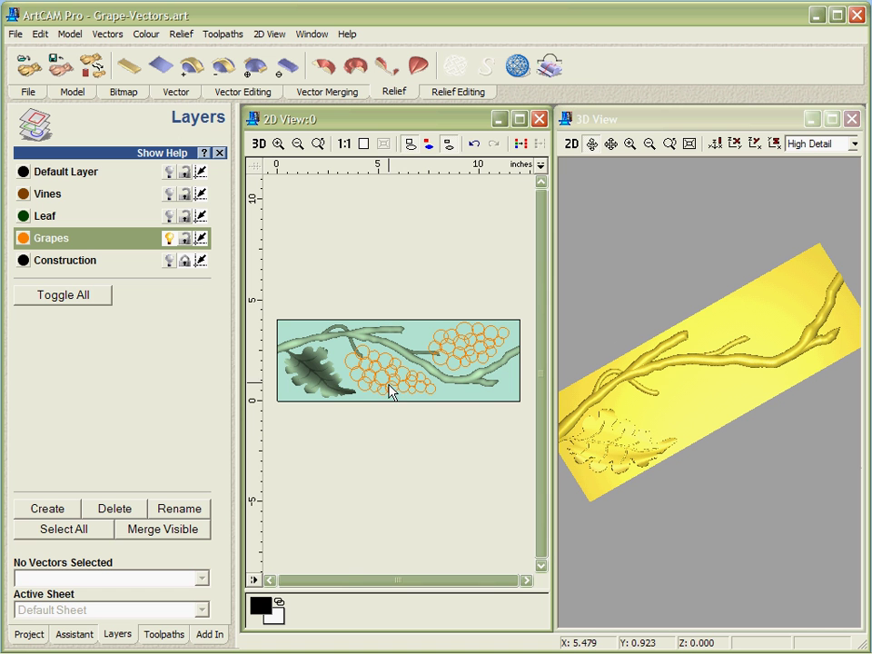
pyautogui.click(349, 366)
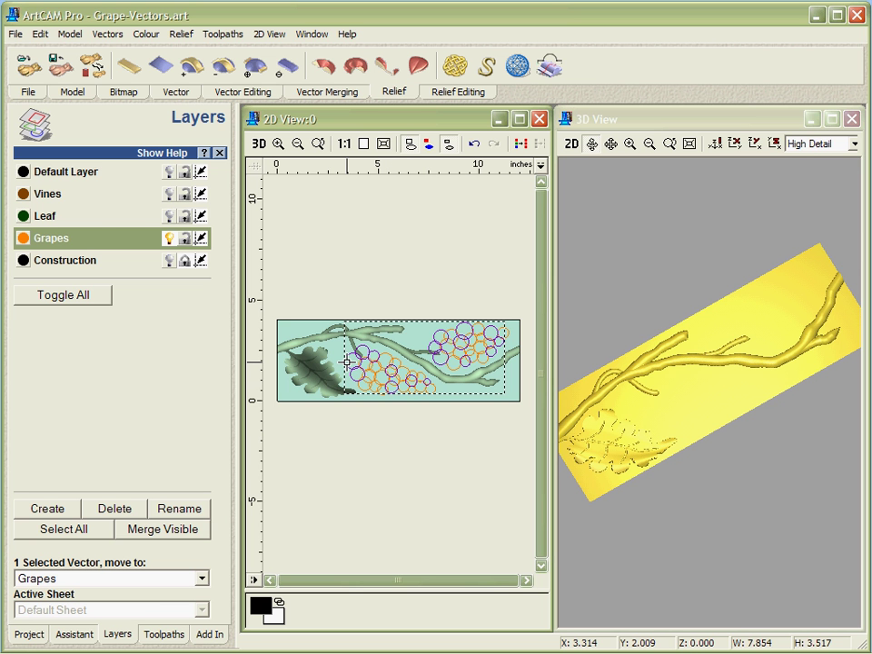
pyautogui.doubleClick(346, 363)
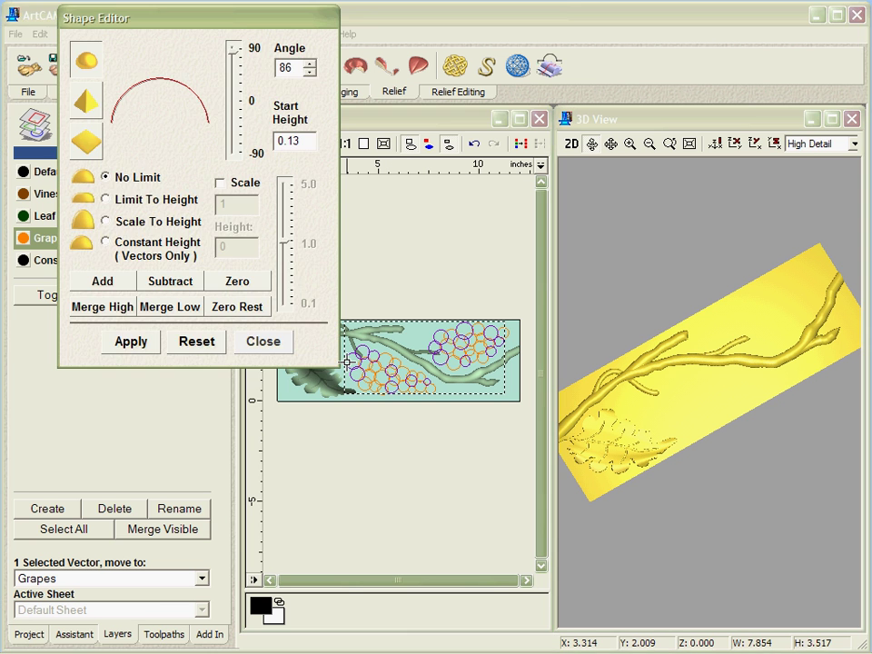
pyautogui.click(100, 311)
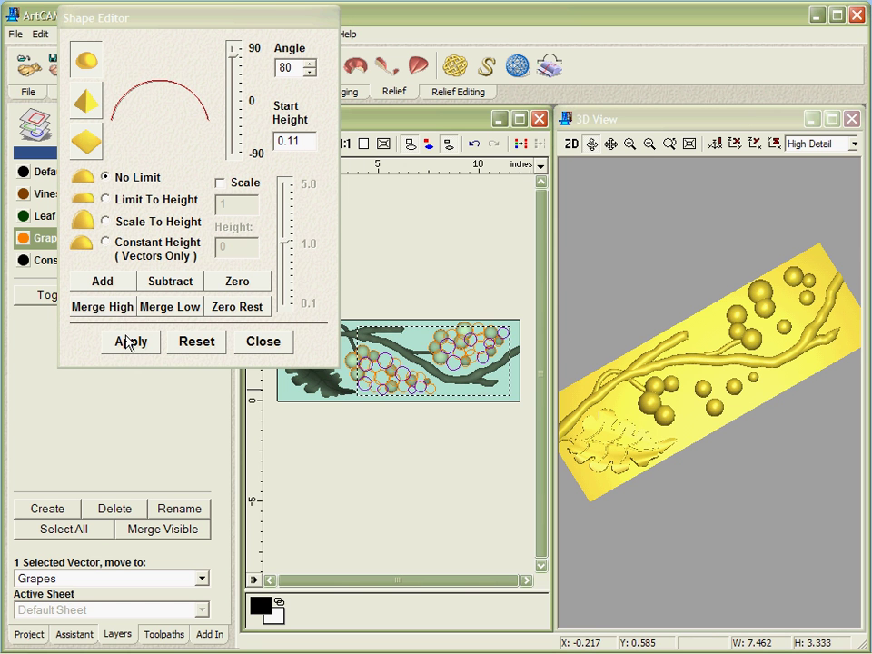
pyautogui.click(127, 342)
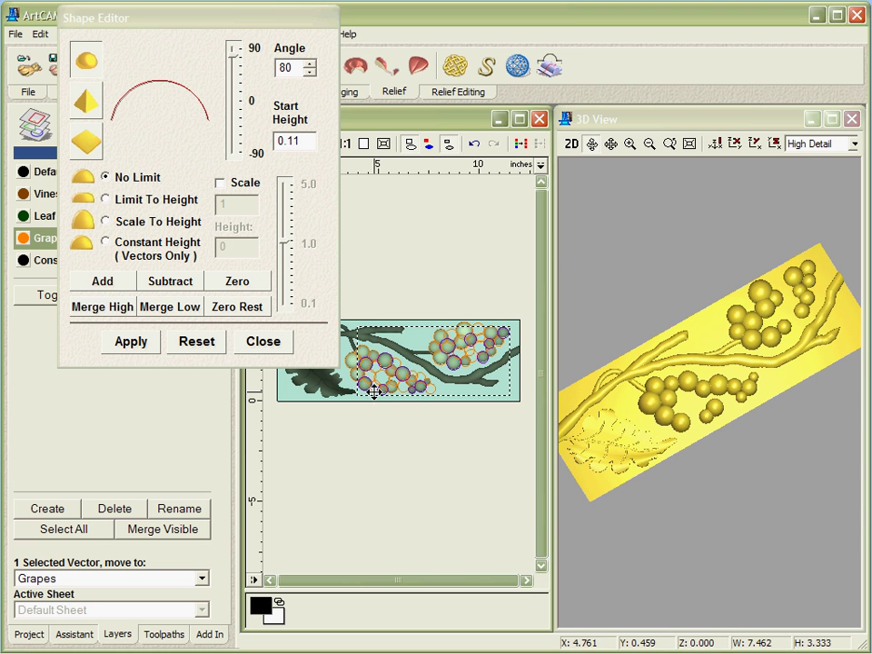
pyautogui.click(121, 307)
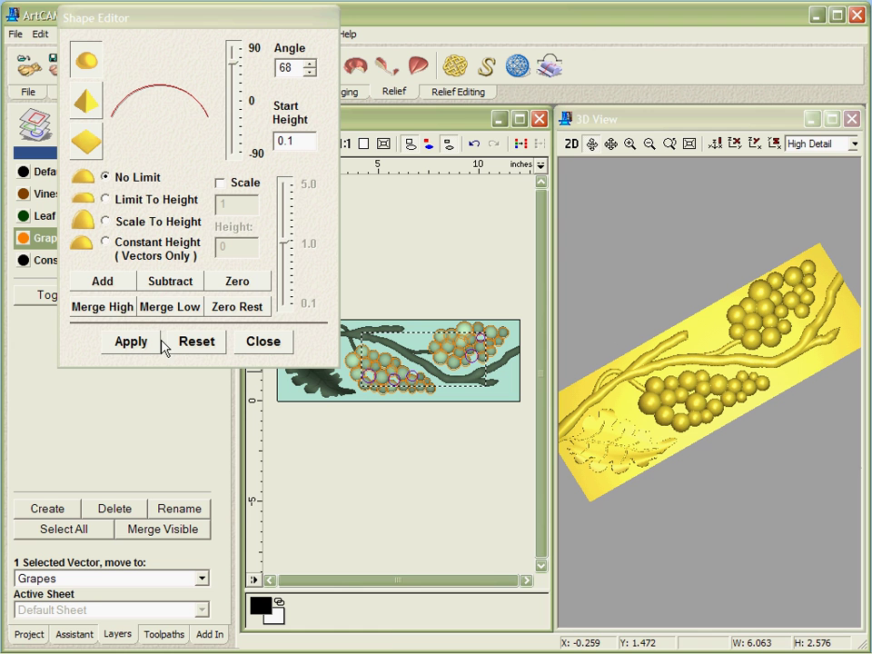
pyautogui.click(132, 317)
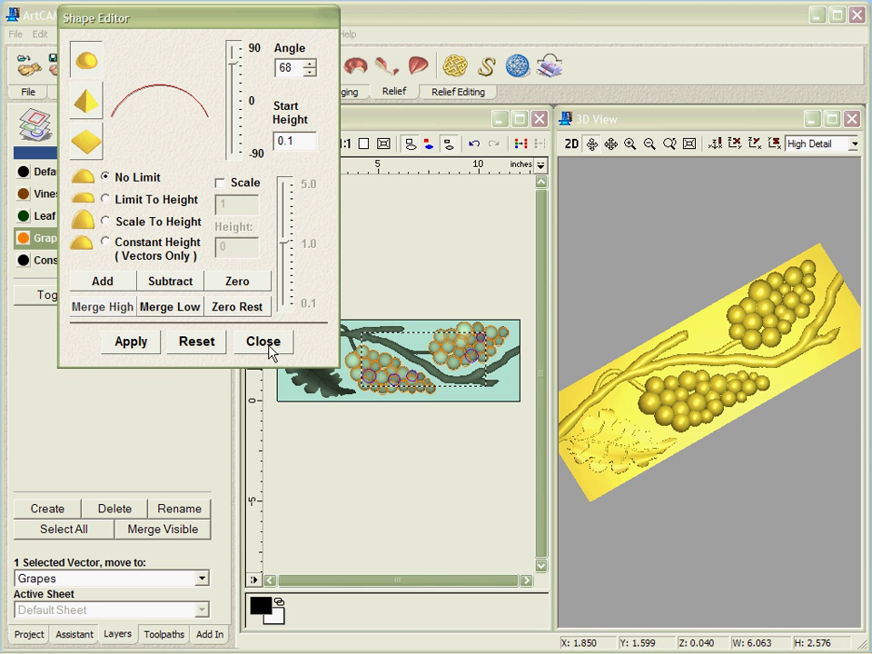
pyautogui.click(261, 343)
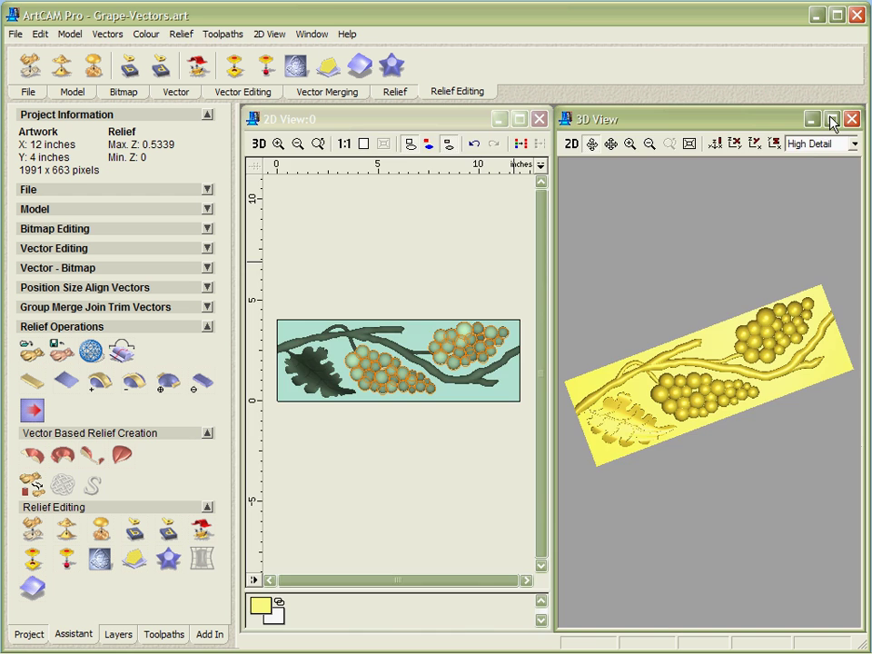
# Step: Maximize the 3D view and smooth the vine branches with a diameter 24 Smooth sculpting brush
pyautogui.click(832, 119)
pyautogui.scroll(5, 614, 376)
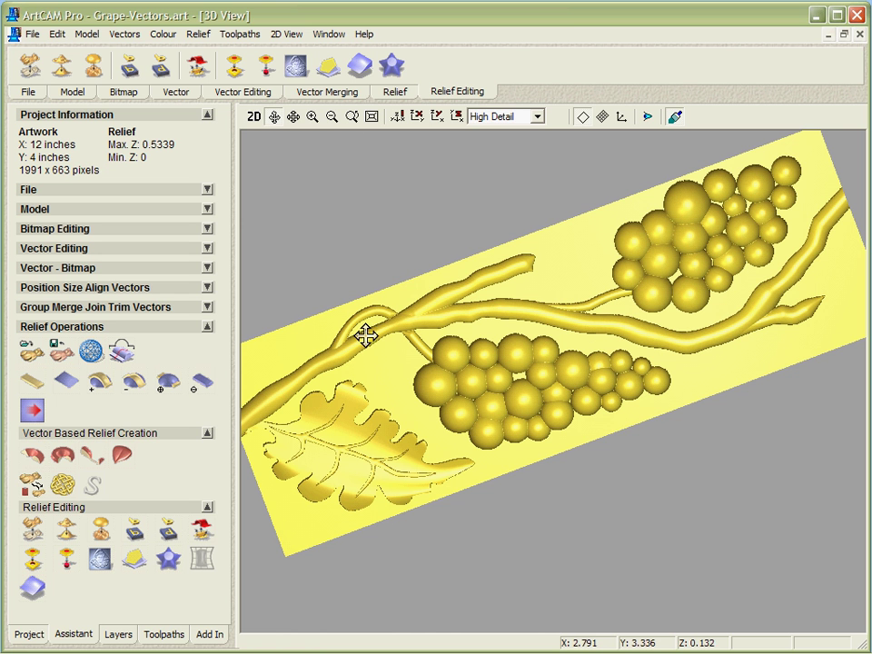
pyautogui.click(298, 66)
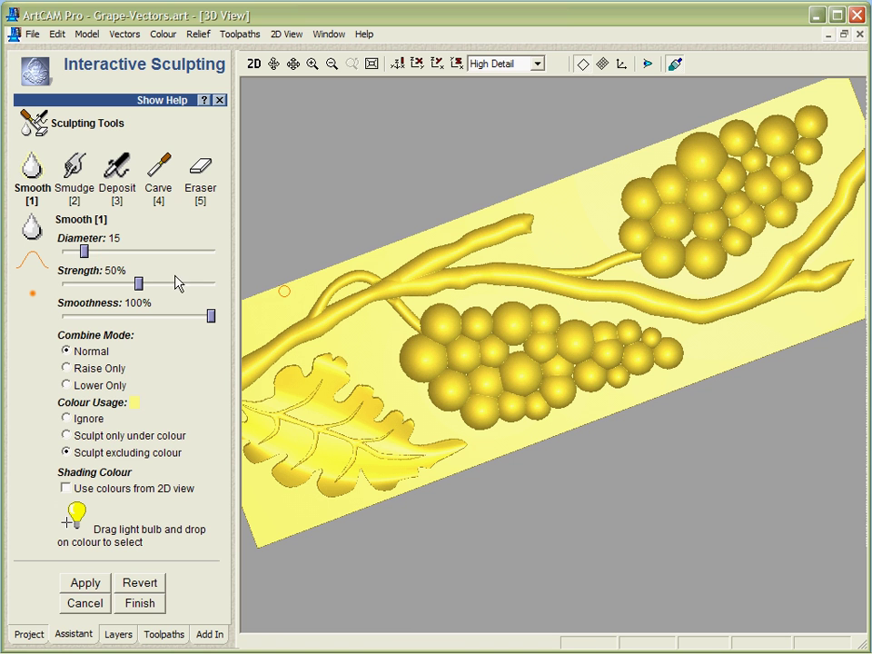
pyautogui.moveTo(83, 251); pyautogui.dragTo(98, 251)
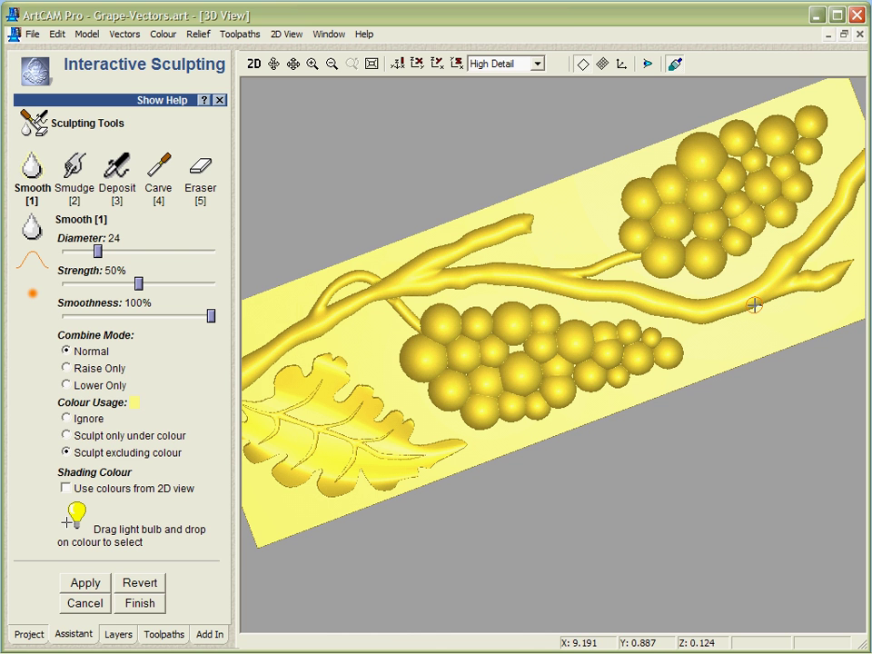
pyautogui.click(136, 605)
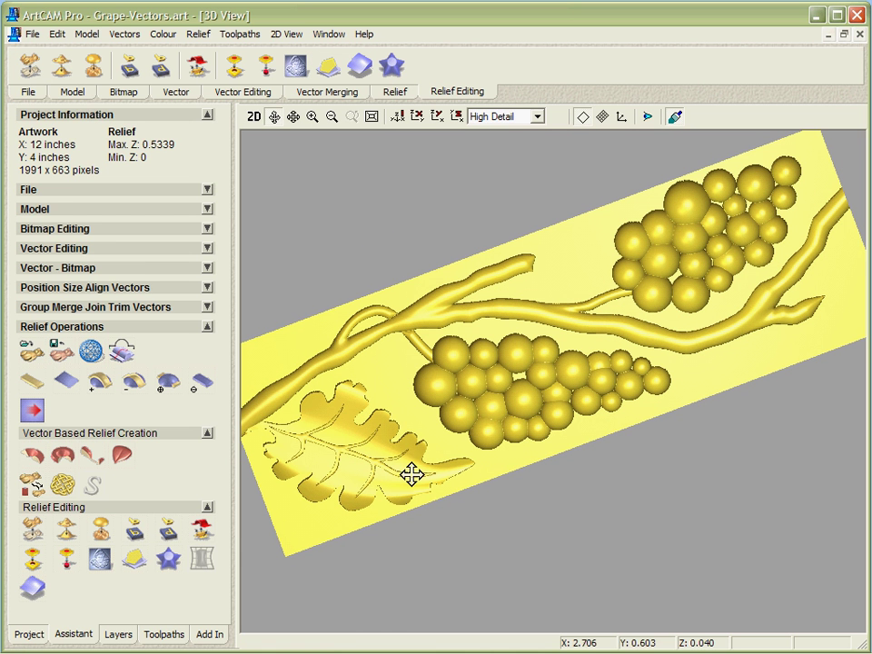
# Step: Save the model as Grapes.art in the 3D wood Grapes folder, then bring up the Open dialog
pyautogui.click(31, 35)
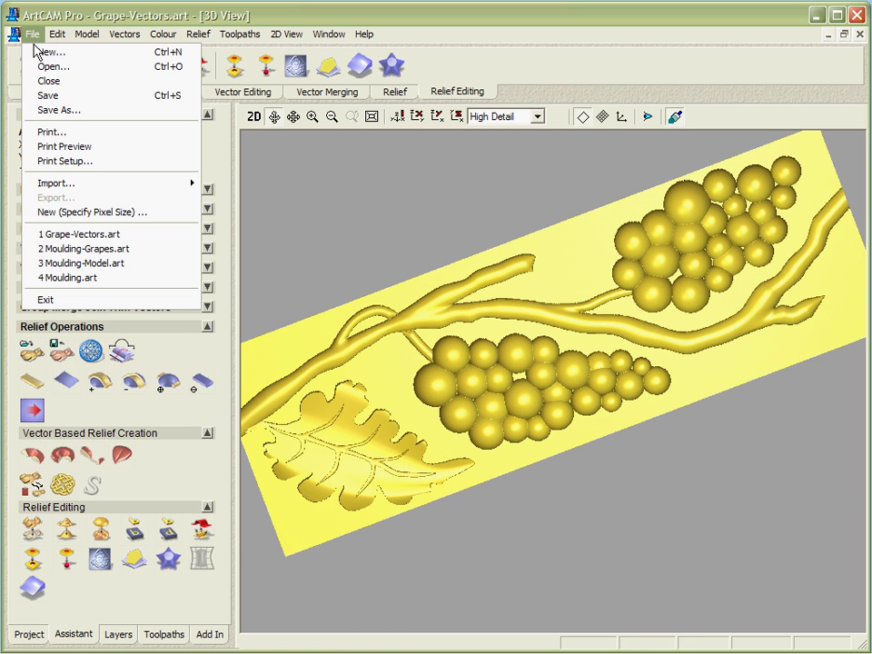
pyautogui.click(55, 111)
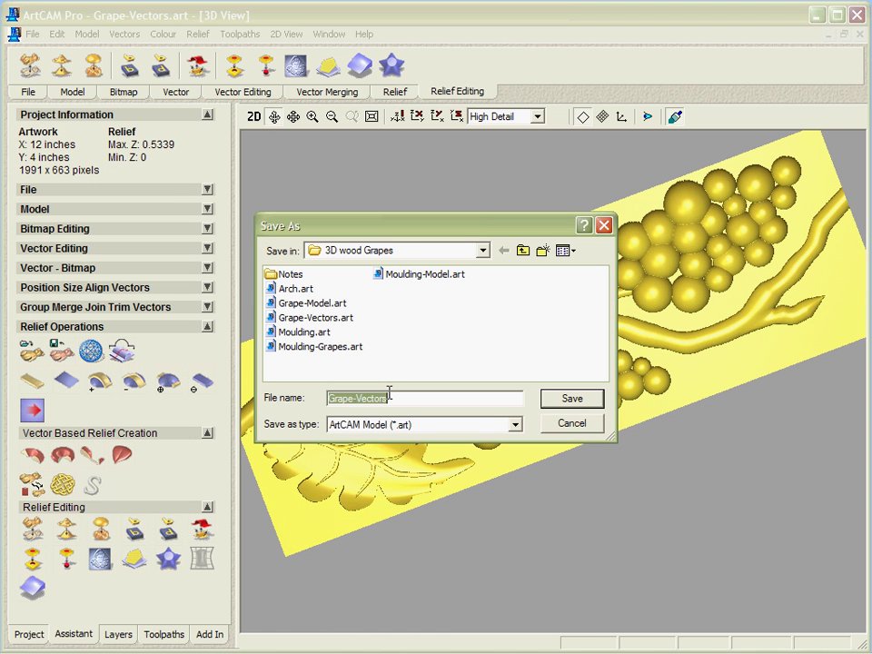
pyautogui.moveTo(389, 394); pyautogui.dragTo(372, 398)
pyautogui.write('s')
pyautogui.click(573, 398)
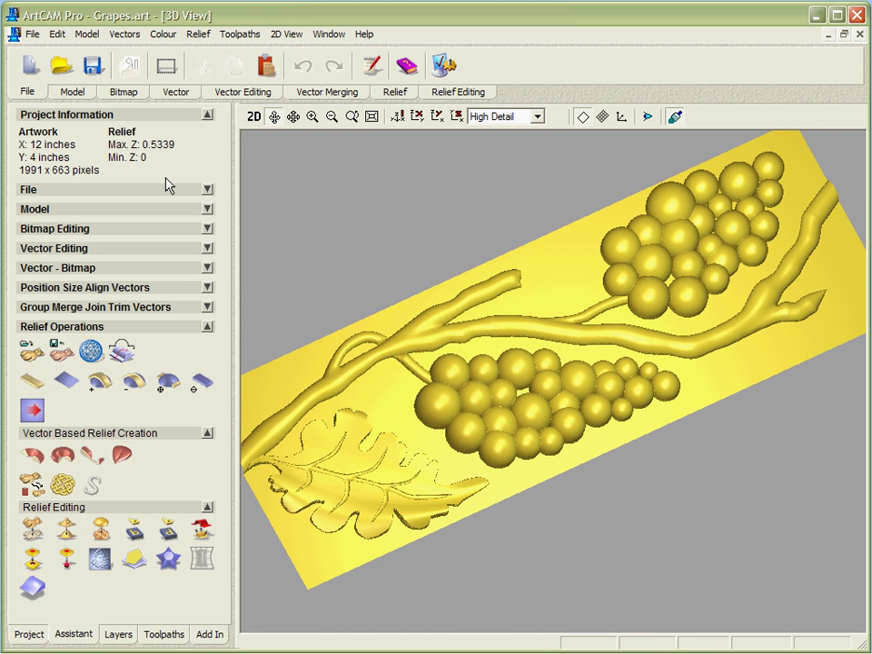
pyautogui.click(62, 66)
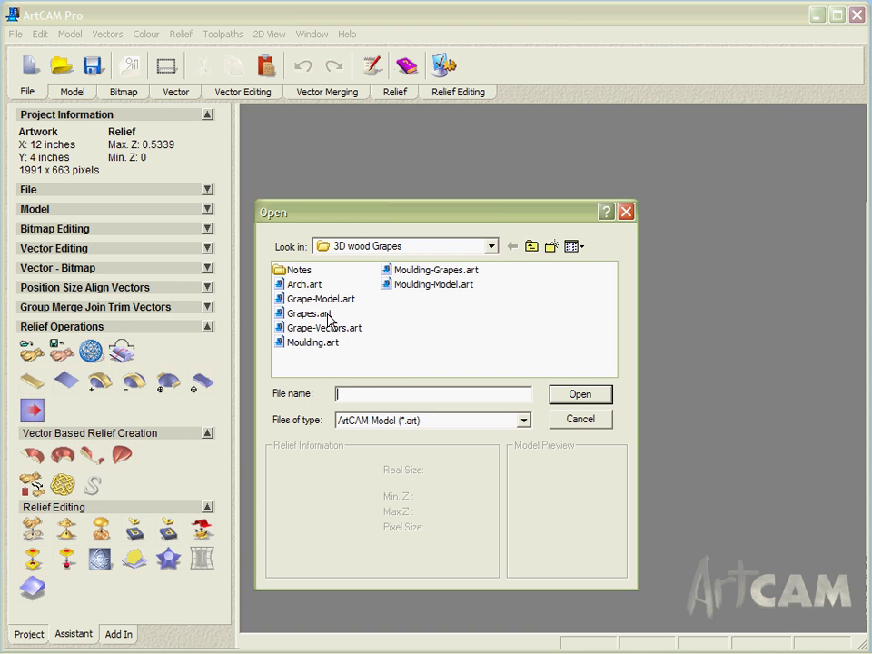
# Step: Open Moulding.art, enlarge the 2D view, and check the profile curve below the 12 x 8.1 sheet
pyautogui.click(318, 344)
pyautogui.click(561, 397)
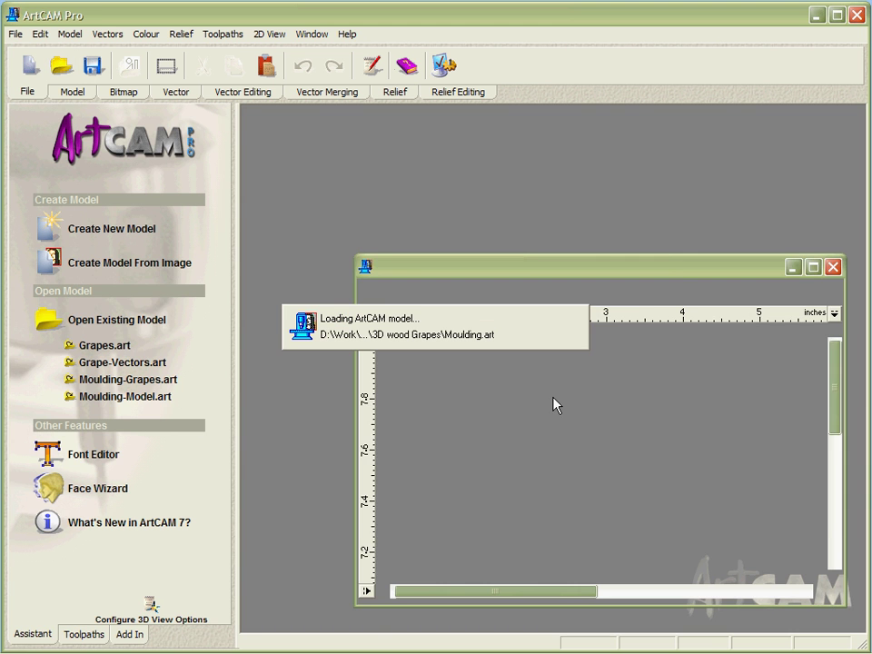
pyautogui.click(814, 267)
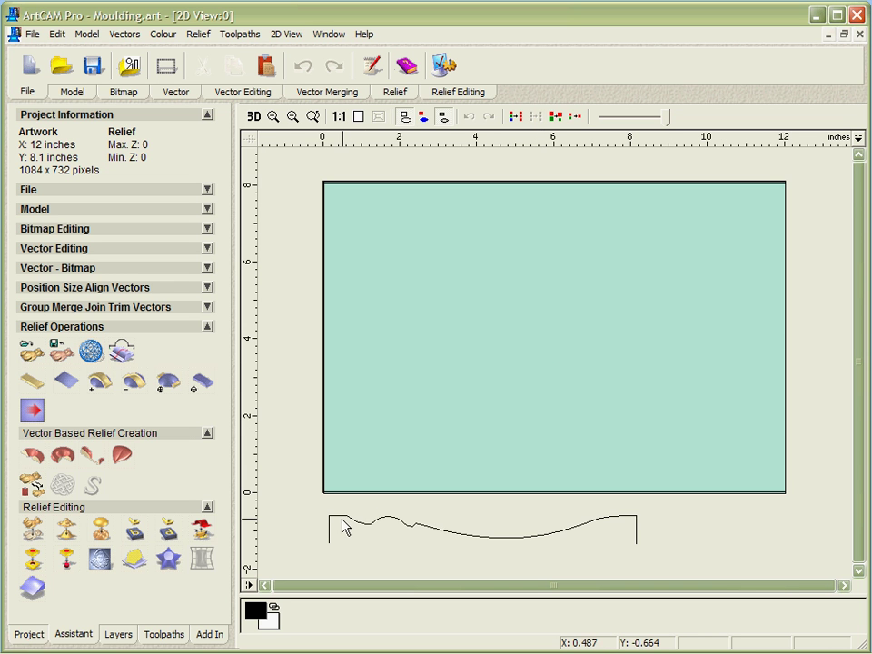
pyautogui.click(343, 527)
pyautogui.click(531, 568)
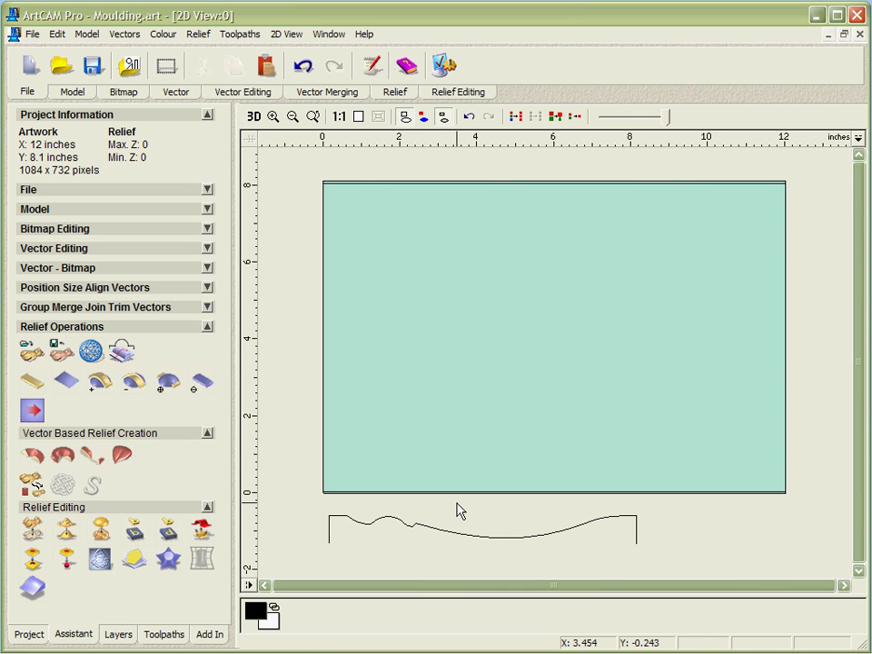
# Step: Select the rectangle outline and the moulding profile curve together
pyautogui.click(370, 183)
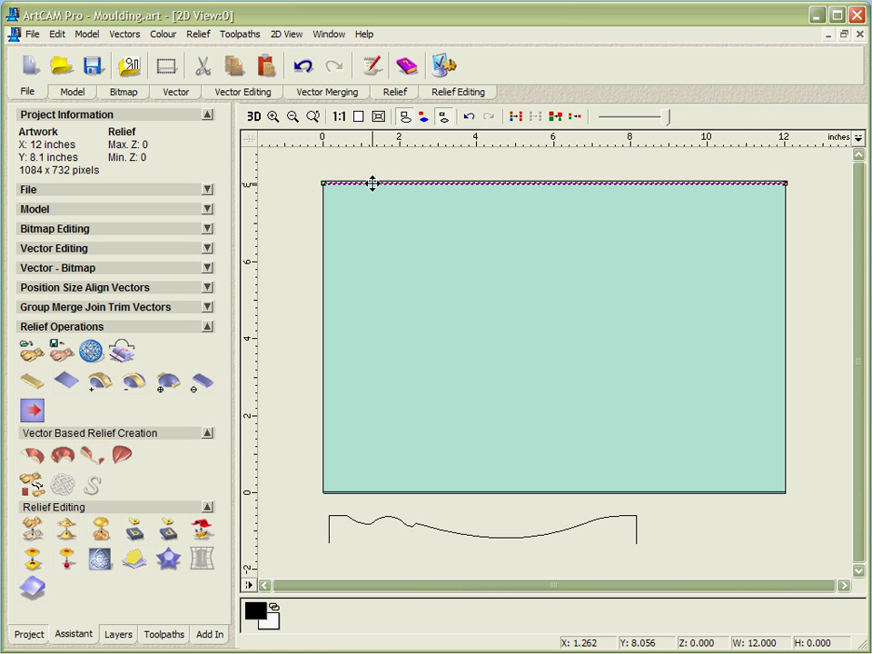
pyautogui.keyDown('shift'); pyautogui.click(409, 495); pyautogui.keyUp('shift')
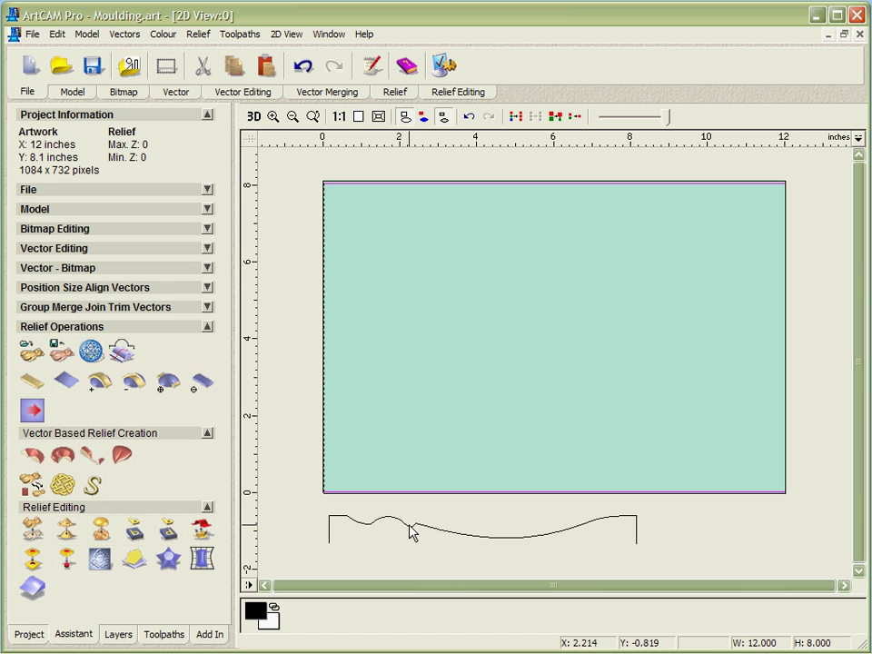
pyautogui.keyDown('shift'); pyautogui.click(409, 527); pyautogui.keyUp('shift')
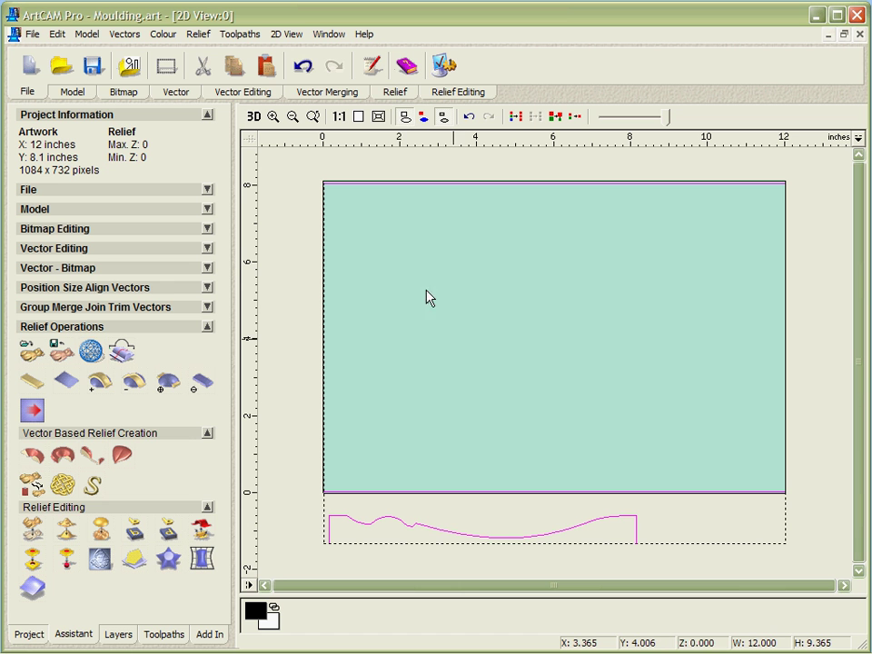
# Step: Calculate a Two Rail Sweep filling the 12 x 8.1 inch sheet to Max Z 0.75
pyautogui.click(395, 92)
pyautogui.click(418, 65)
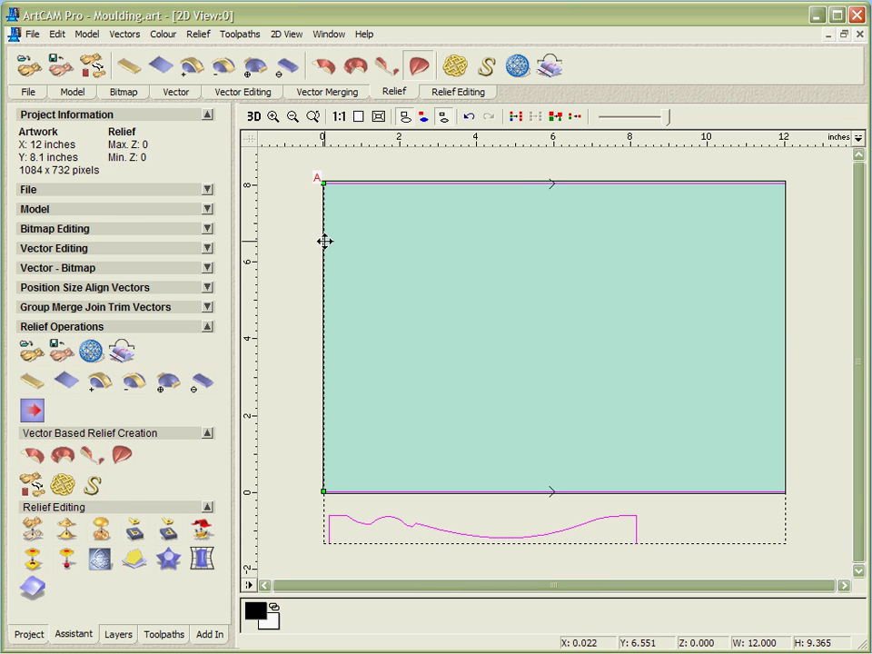
pyautogui.moveTo(221, 245); pyautogui.dragTo(232, 434)
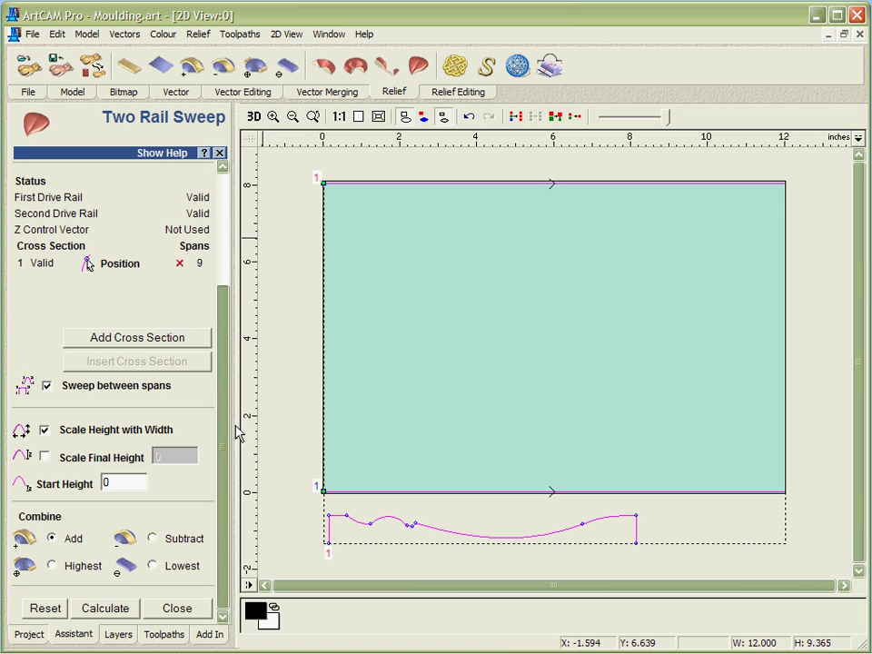
pyautogui.click(111, 611)
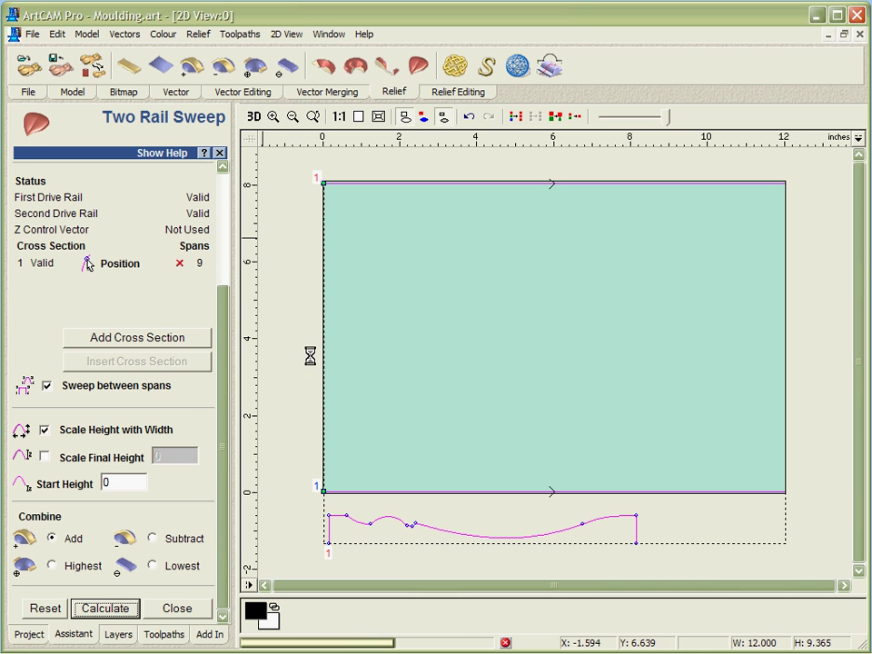
pyautogui.click(177, 608)
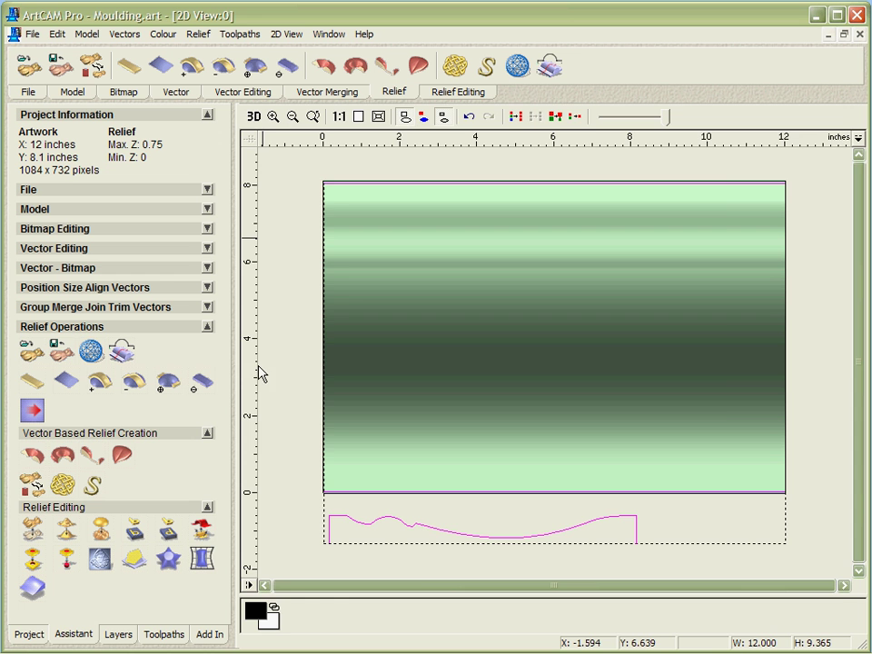
pyautogui.click(254, 117)
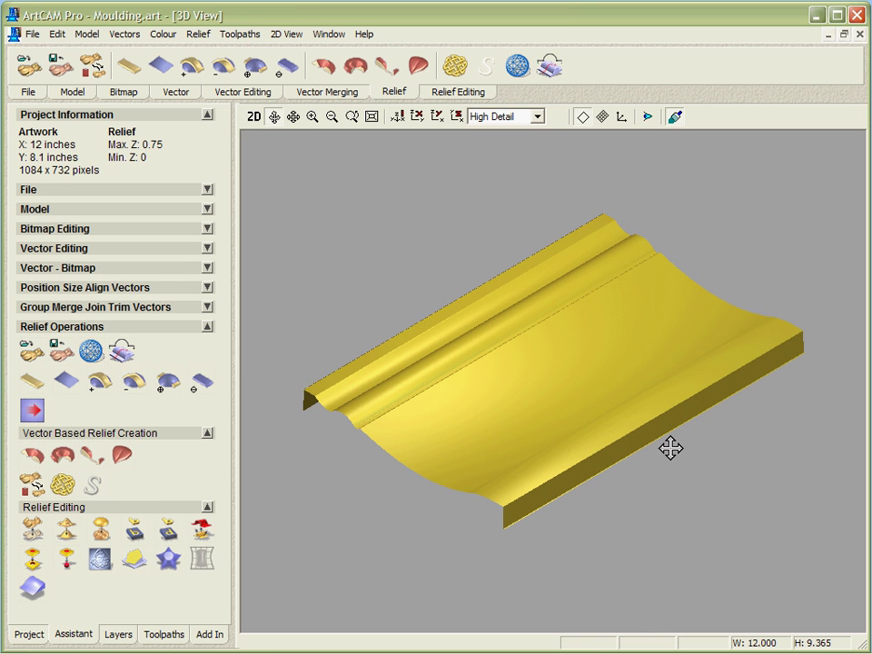
pyautogui.moveTo(659, 477); pyautogui.dragTo(602, 470)
pyautogui.scroll(2, 601, 470)
pyautogui.scroll(-1, 602, 470)
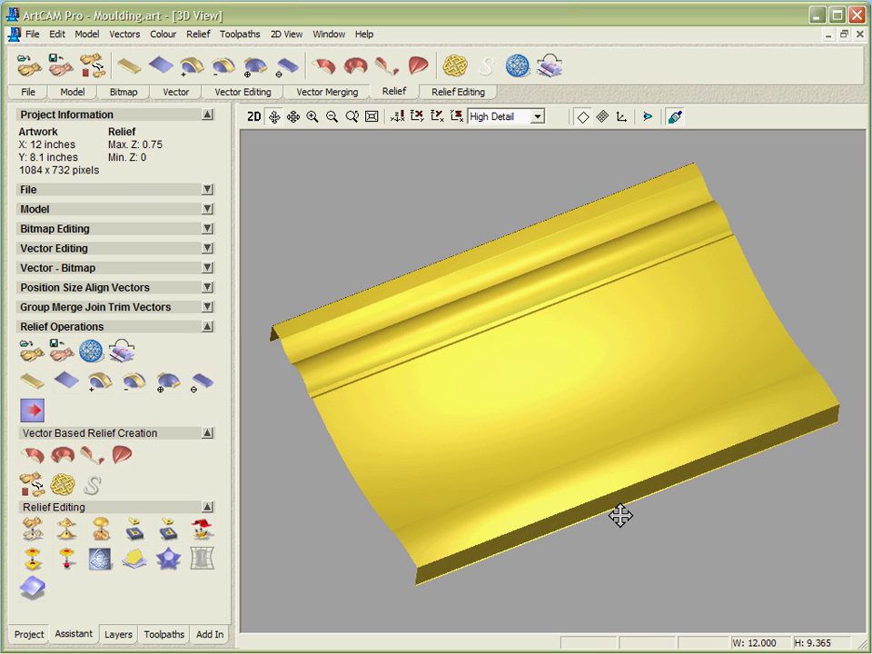
pyautogui.moveTo(620, 516); pyautogui.dragTo(676, 566)
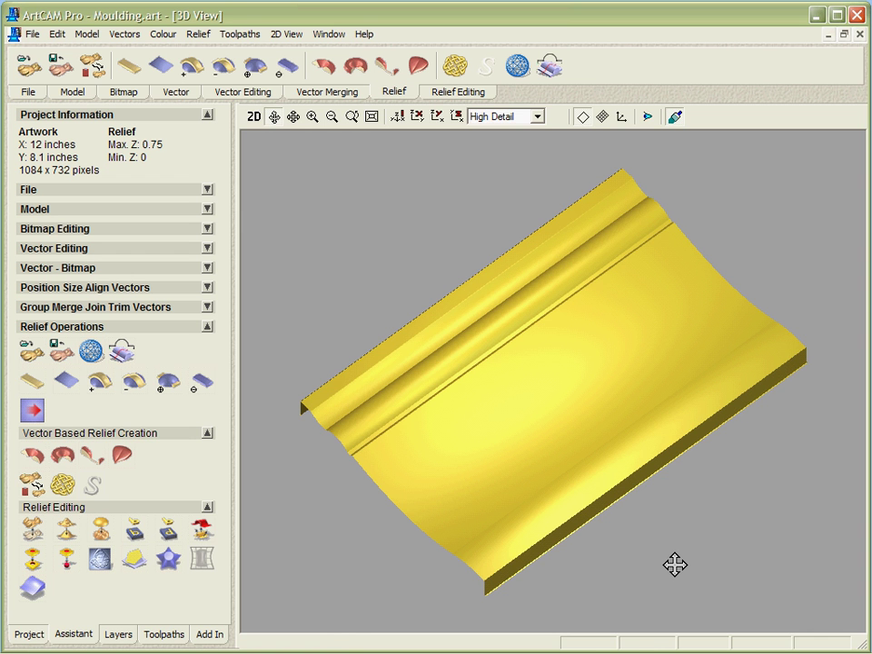
pyautogui.click(254, 117)
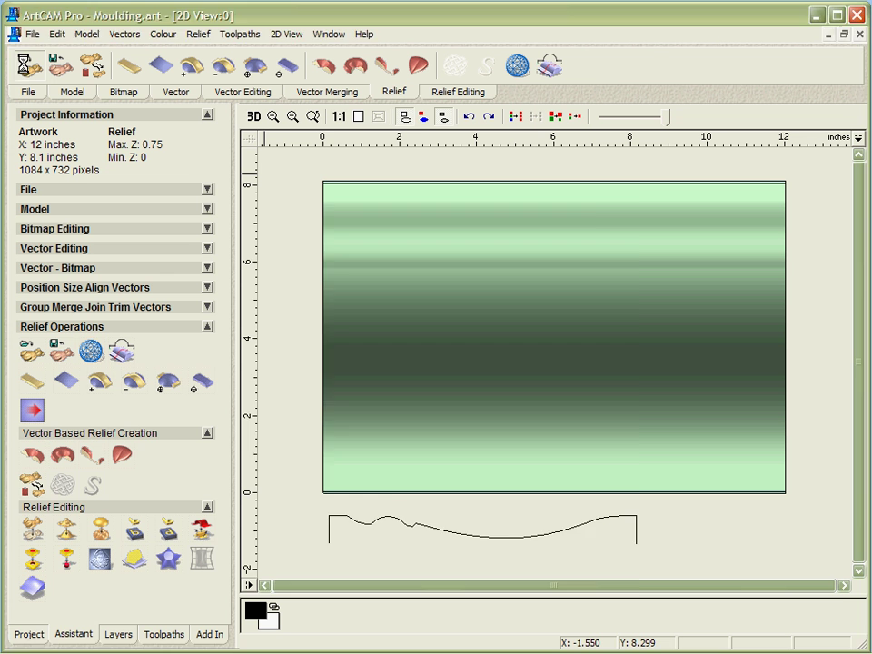
# Step: Paste the Grapes.art relief from file and position it on the moulding centre
pyautogui.click(30, 65)
pyautogui.click(308, 312)
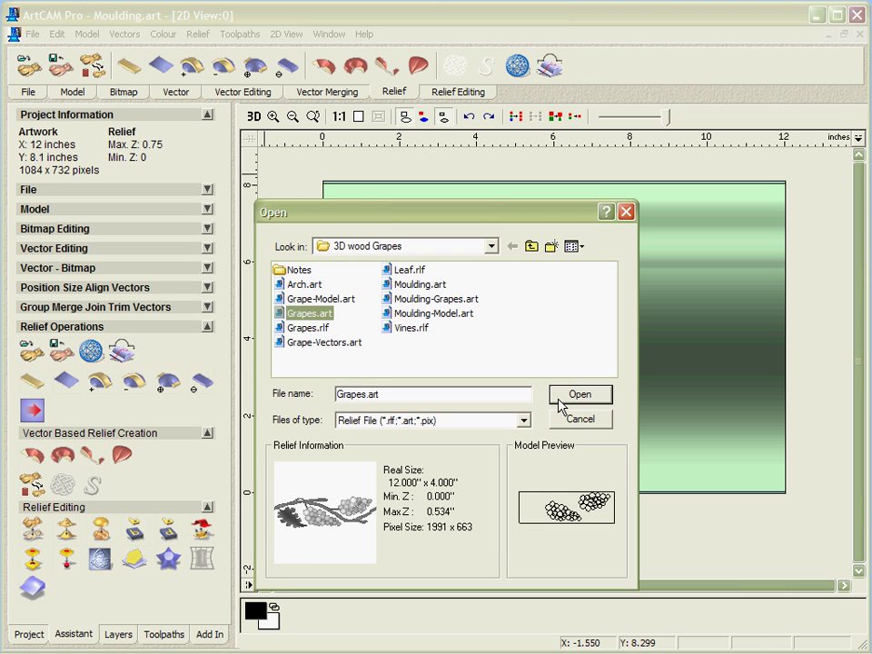
pyautogui.click(557, 398)
pyautogui.click(386, 431)
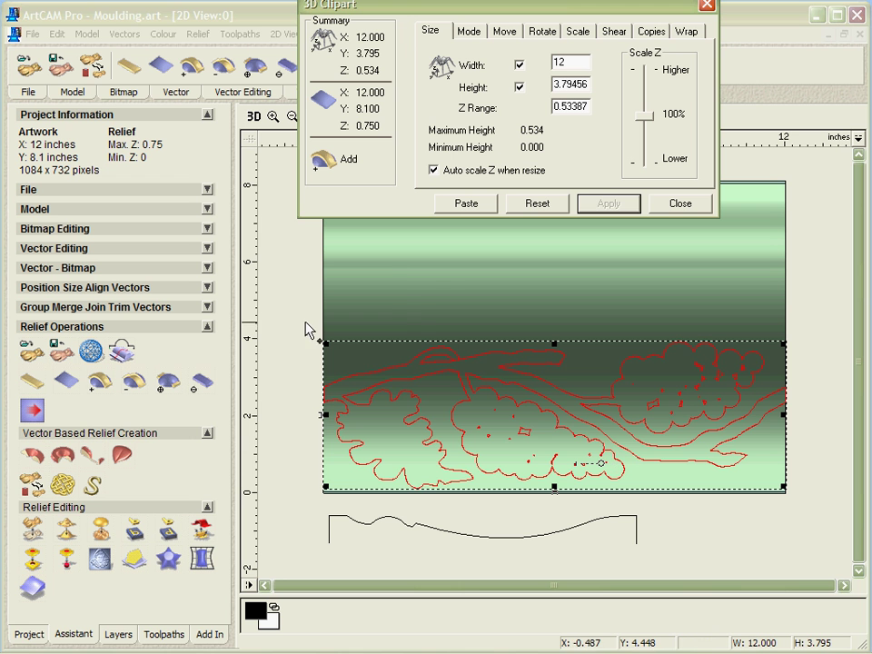
pyautogui.click(452, 309)
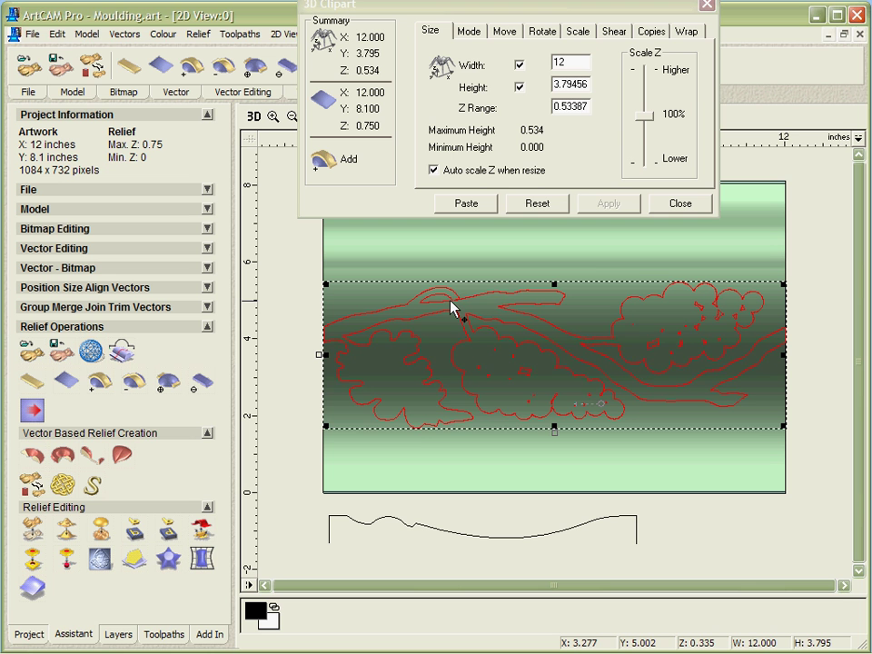
# Step: Set the grapes relief Z Range to 0.4 and apply it
pyautogui.moveTo(563, 107); pyautogui.dragTo(607, 109)
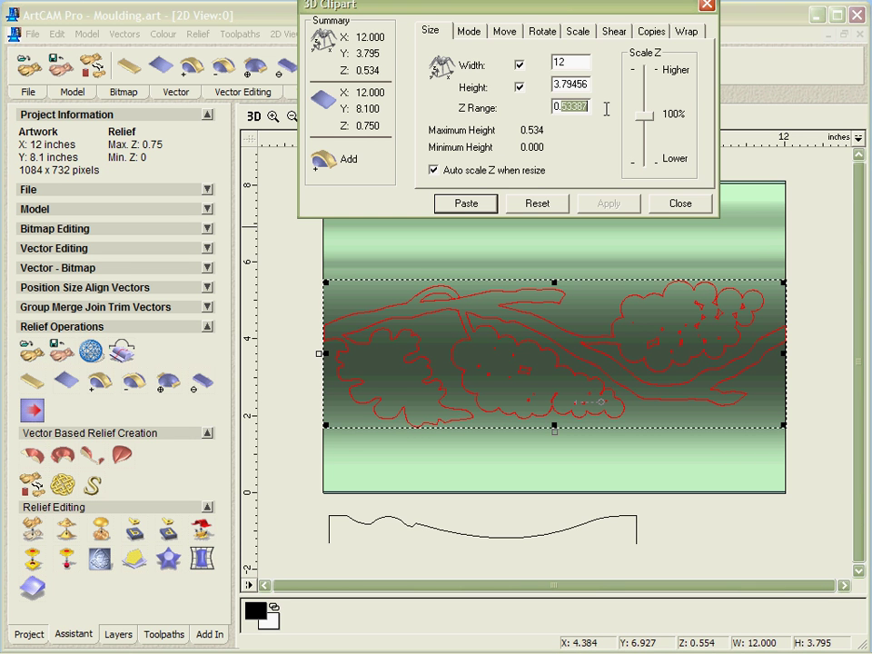
pyautogui.write('4')
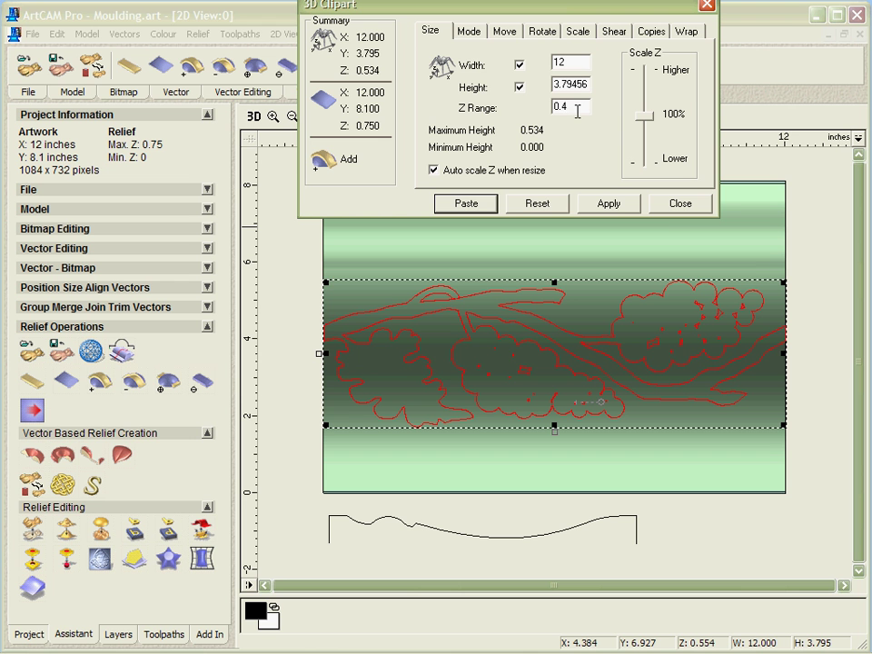
pyautogui.click(607, 204)
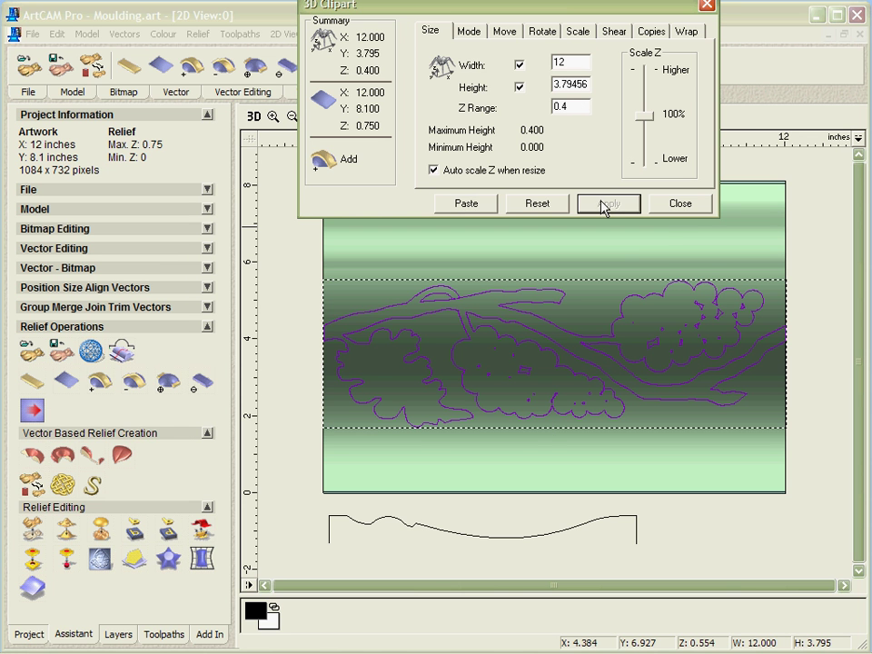
pyautogui.click(680, 204)
# Step: Orbit the 3D view to inspect the raised grape bunches, vines and leaf on the moulding
pyautogui.click(254, 116)
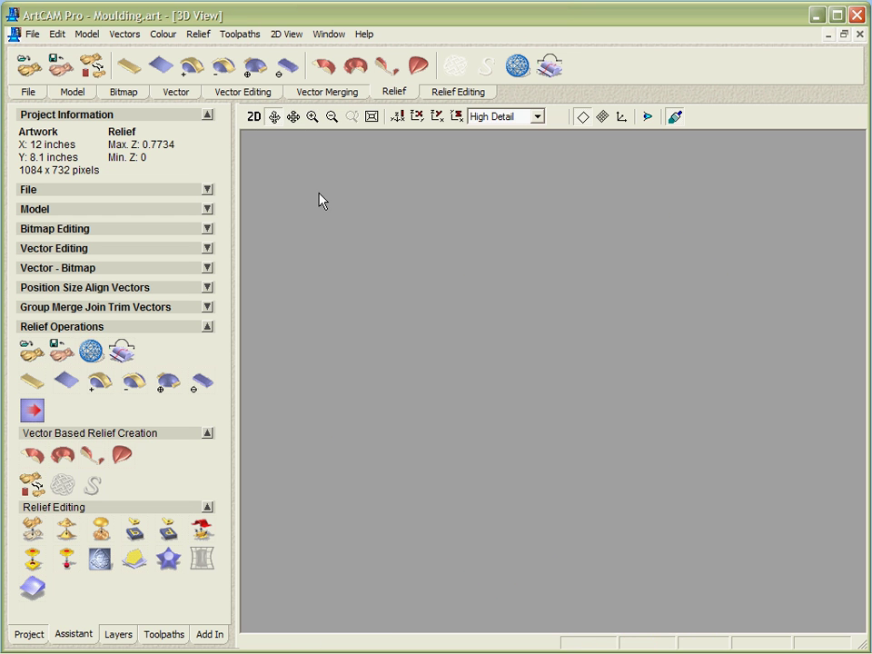
pyautogui.moveTo(625, 438); pyautogui.dragTo(653, 472)
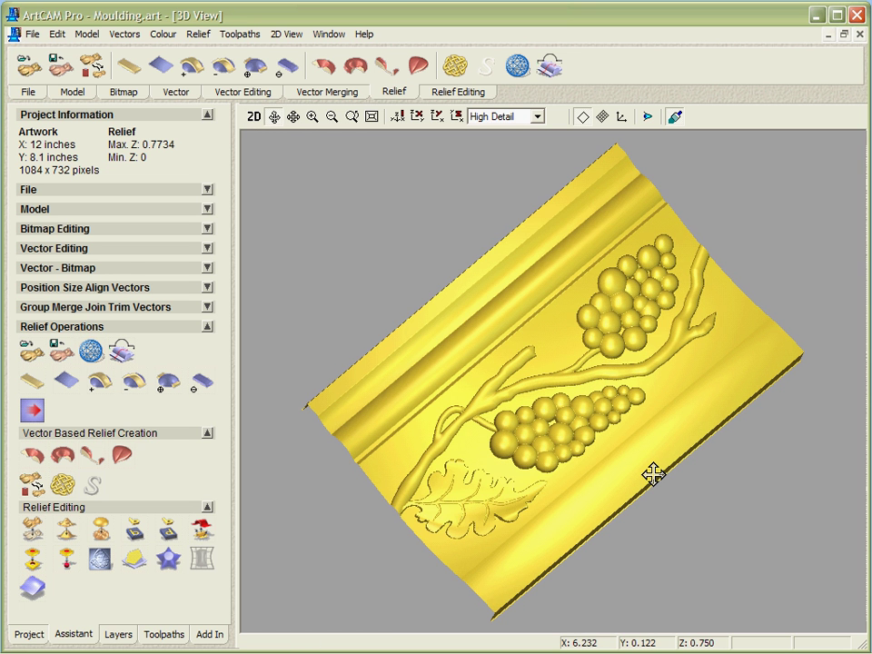
pyautogui.moveTo(550, 541); pyautogui.dragTo(510, 526)
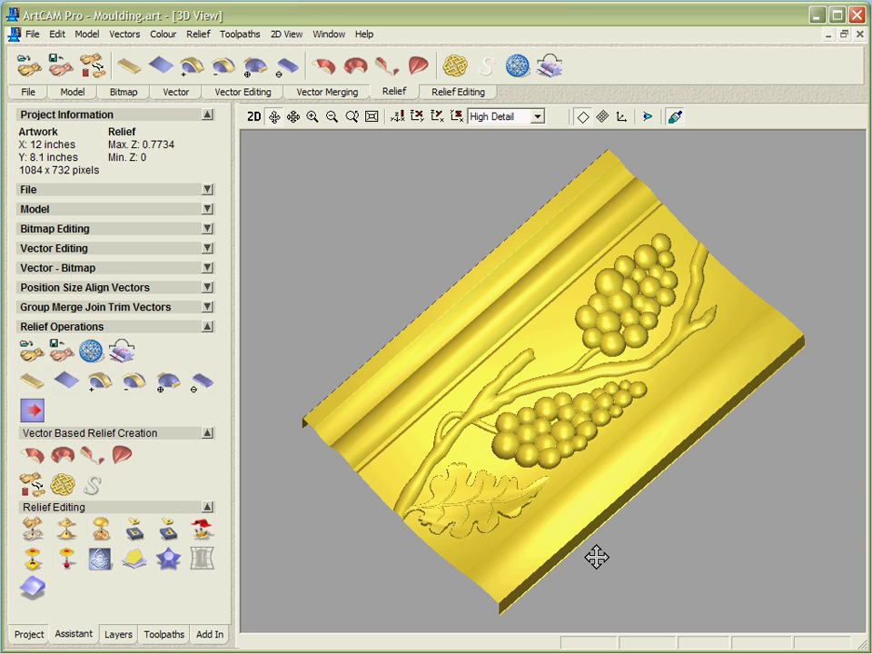
# Step: Back in 2D, make Layer 2 visible and select the moulding's rectangle outline
pyautogui.click(254, 123)
pyautogui.click(127, 634)
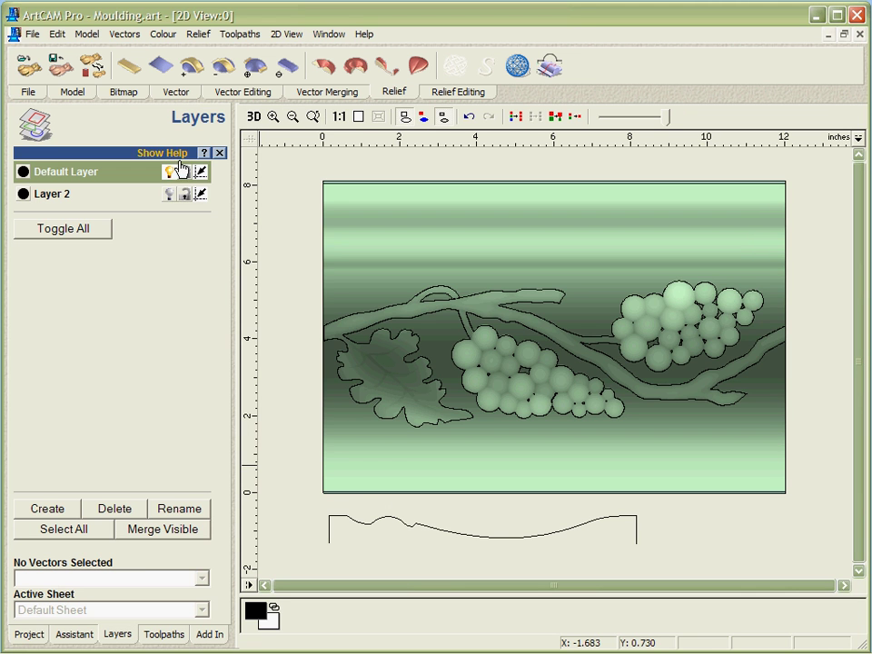
pyautogui.click(169, 193)
pyautogui.click(325, 277)
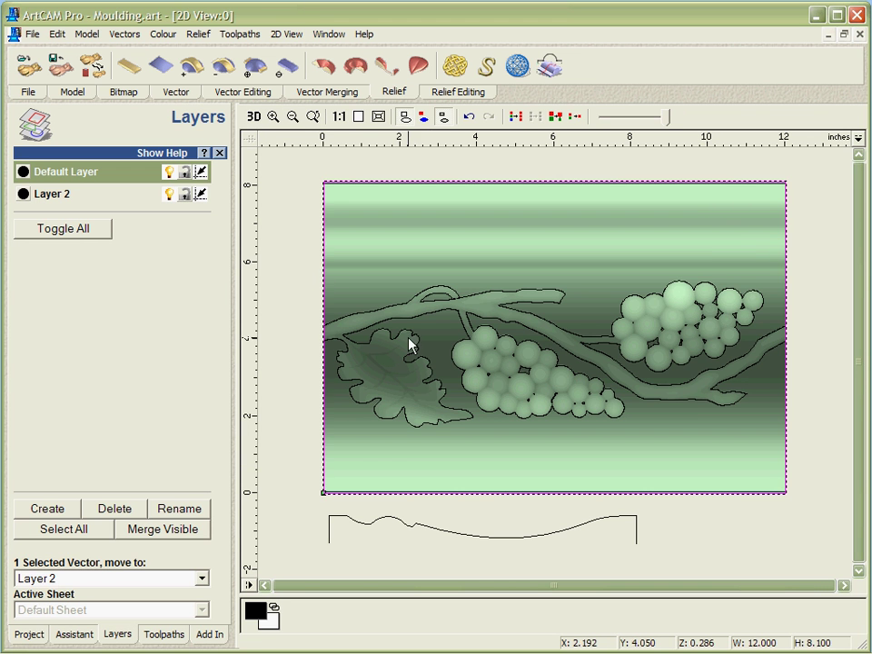
# Step: Copy the whole moulding relief and switch to the Arch.art window
pyautogui.click(57, 34)
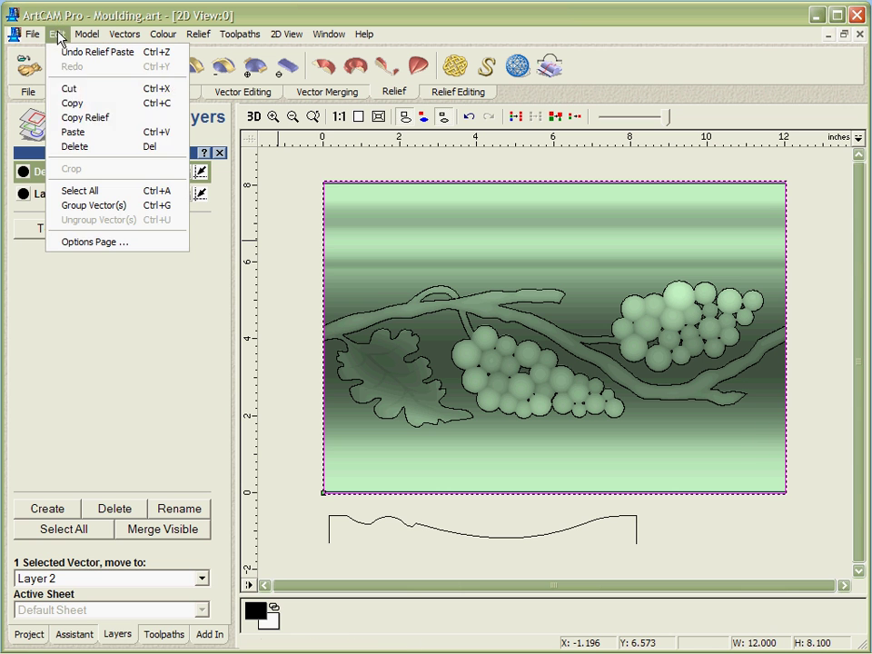
pyautogui.click(91, 118)
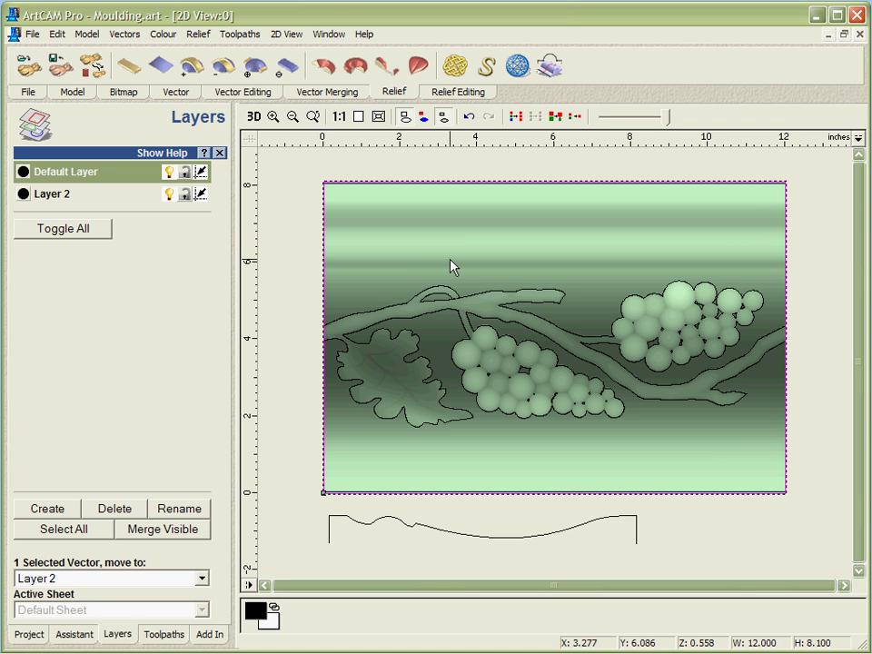
pyautogui.hotkey('alt', 'Tab')
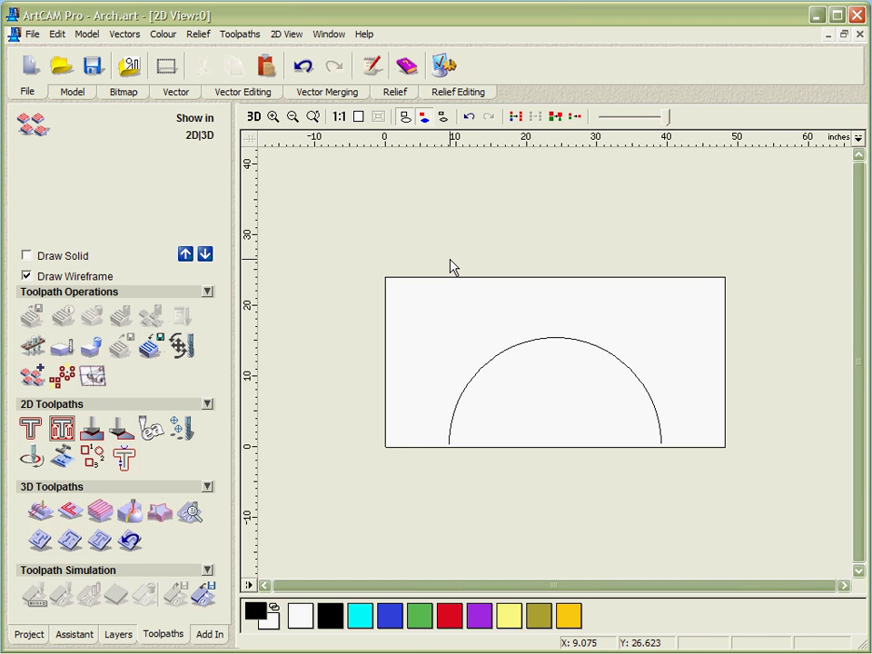
# Step: Select the arch curve and paste the copied relief as a 12.011 x 8.111 distortion envelope
pyautogui.click(489, 366)
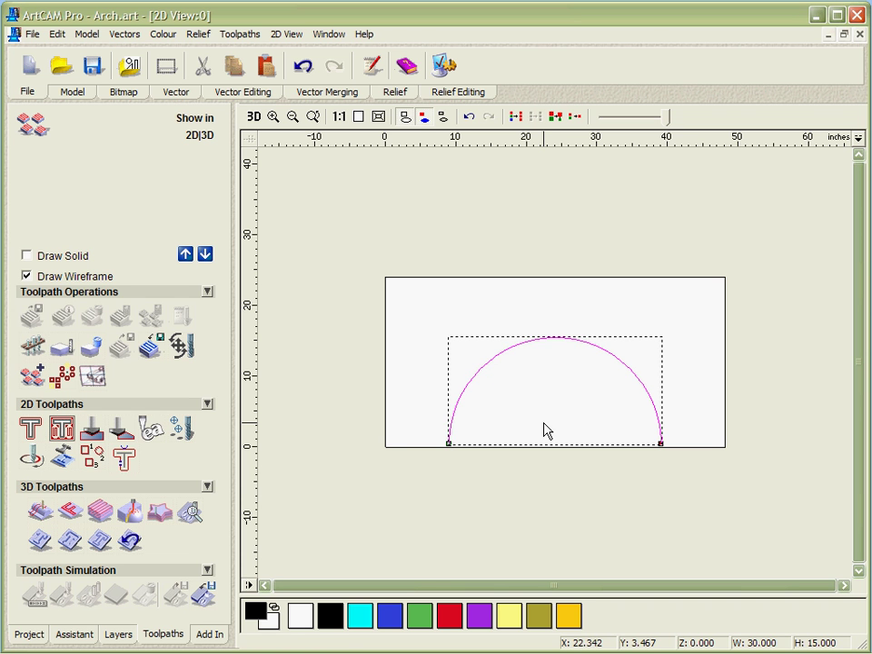
pyautogui.rightClick(315, 331)
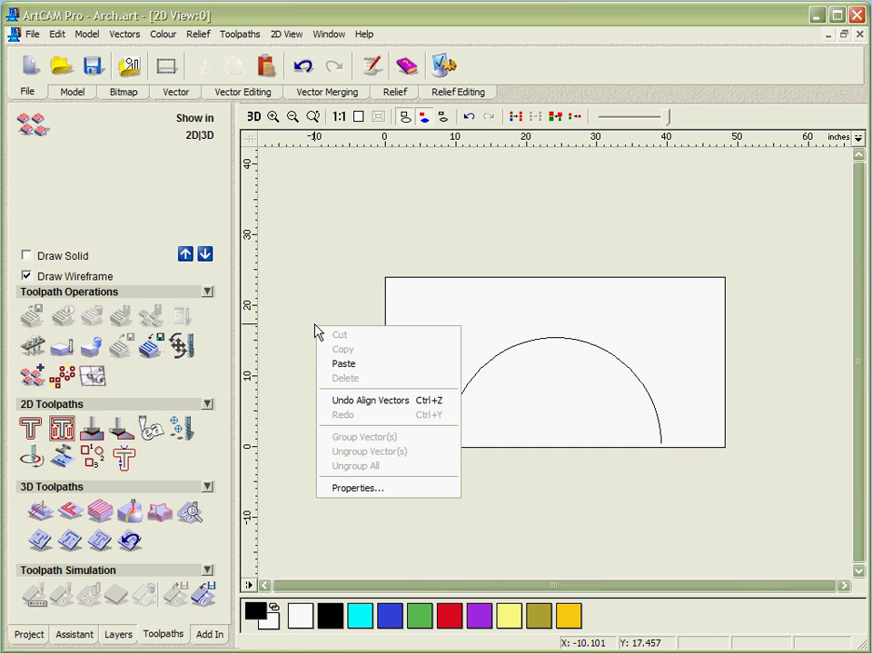
pyautogui.click(342, 379)
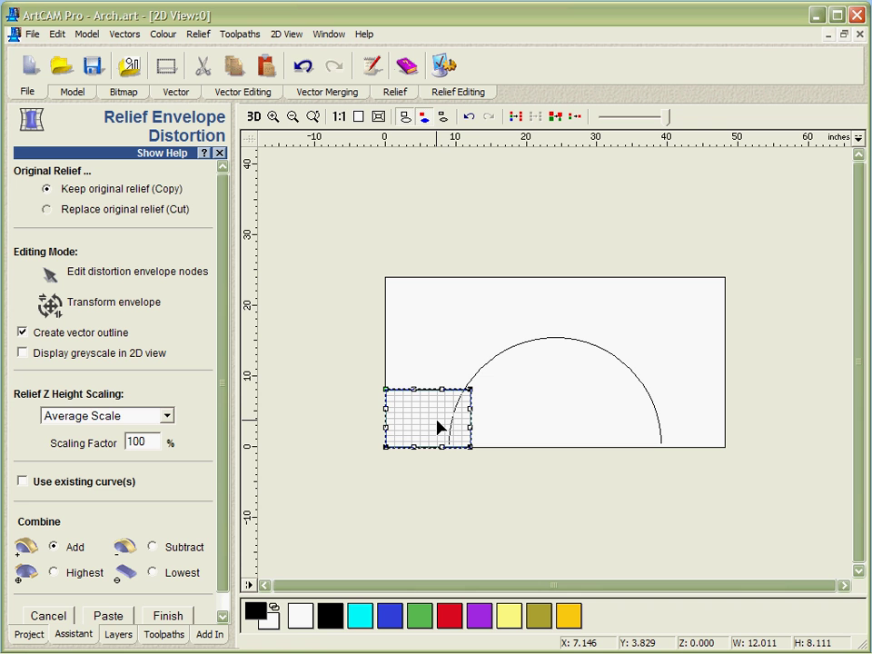
# Step: Wrap Many - Best Fit copies of the relief along the arch curve, reaching Max Z 0.7718
pyautogui.click(22, 482)
pyautogui.click(110, 358)
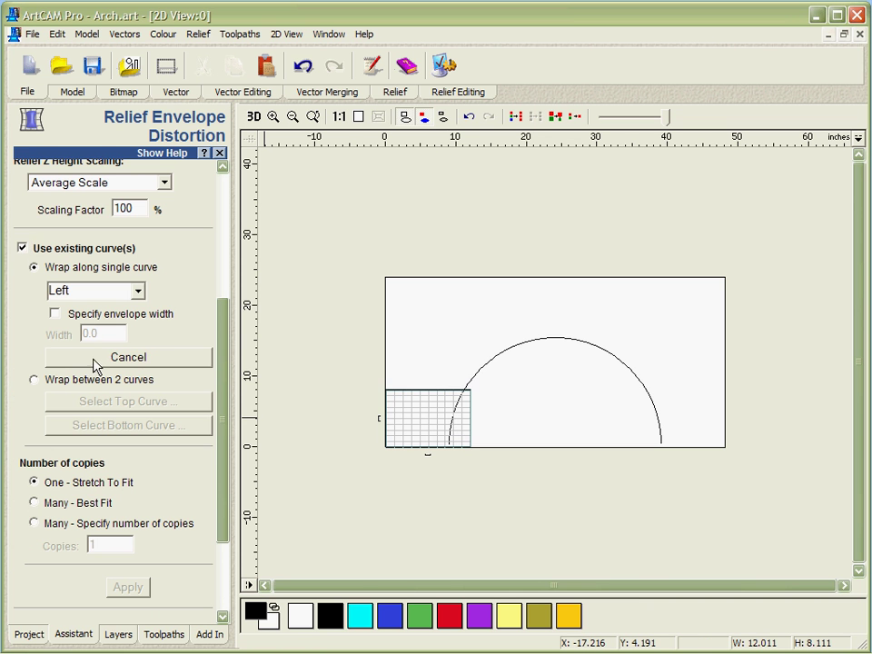
pyautogui.click(487, 365)
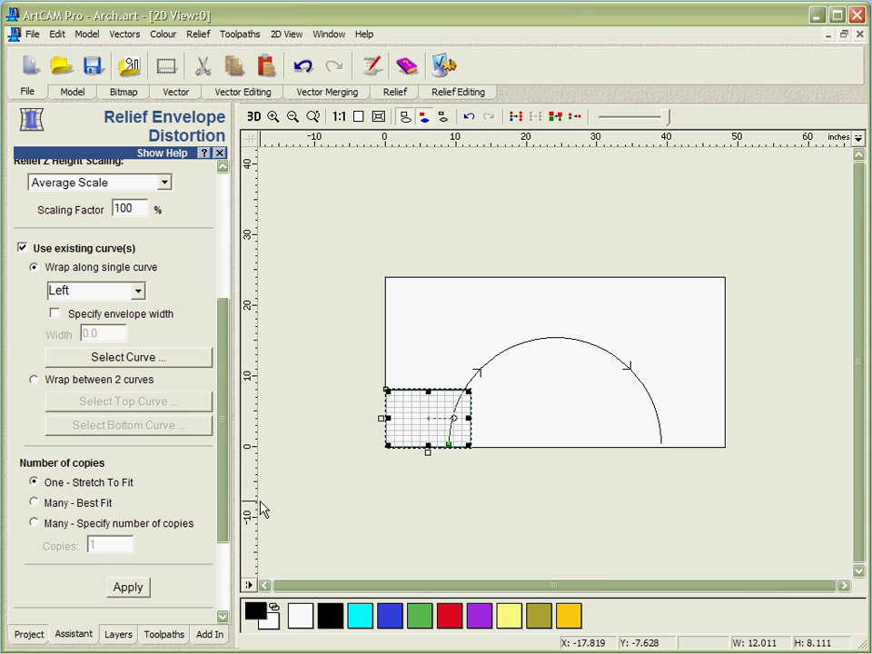
pyautogui.click(34, 502)
pyautogui.click(105, 585)
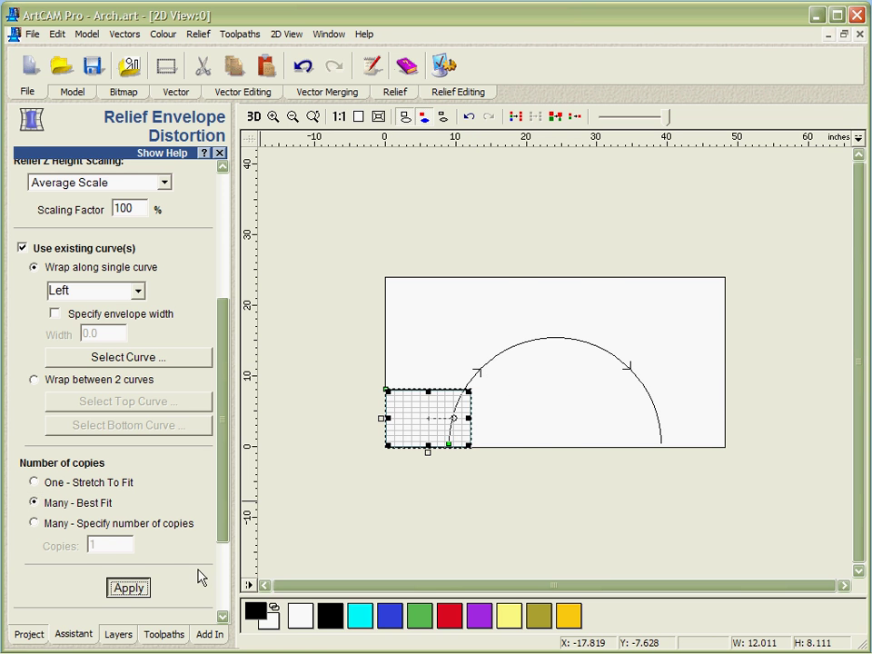
pyautogui.scroll(-3, 221, 554)
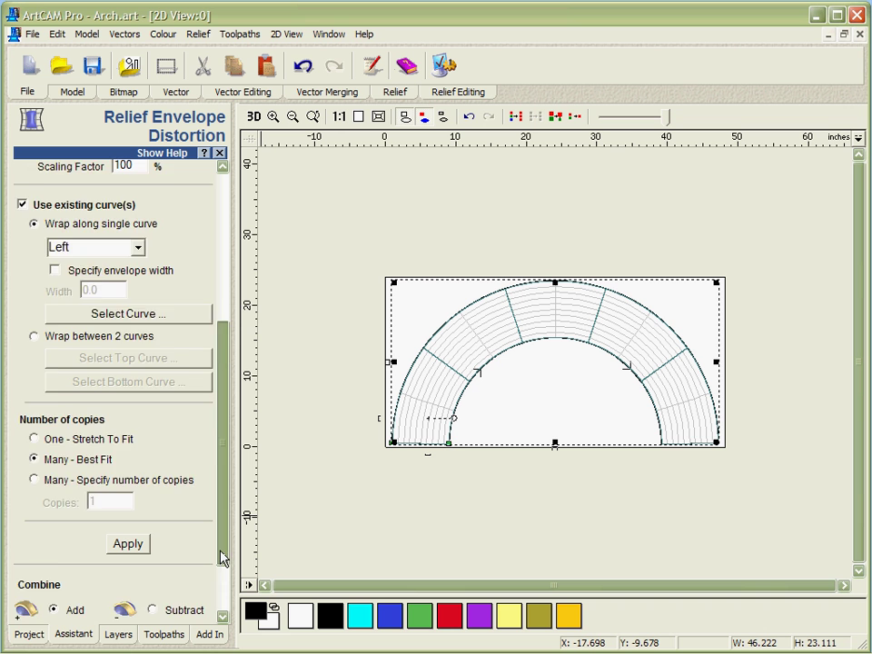
pyautogui.click(167, 600)
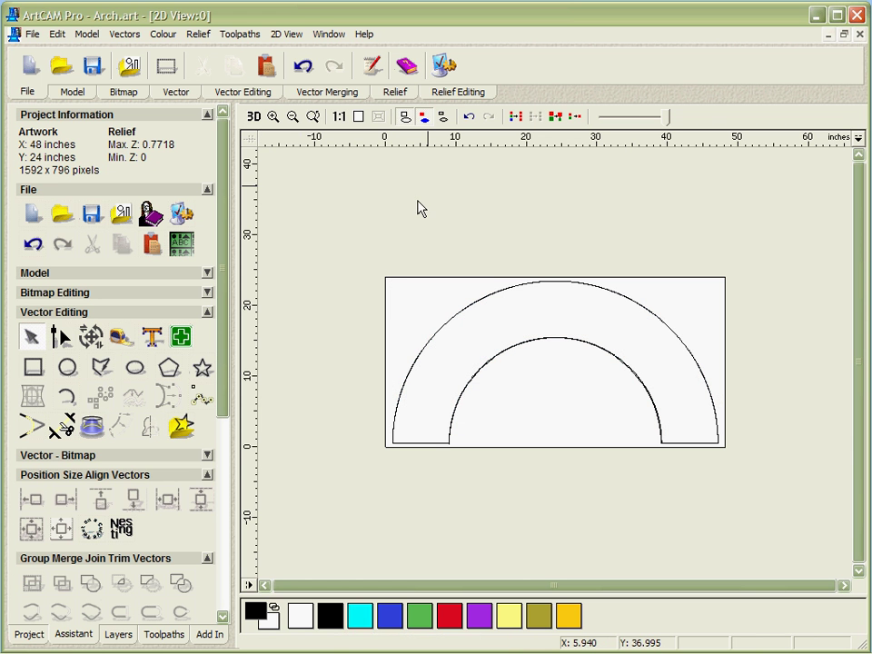
# Step: Inspect the shaded grape-vine arch in 3D, then return to 2D with the arch outline selected
pyautogui.click(445, 117)
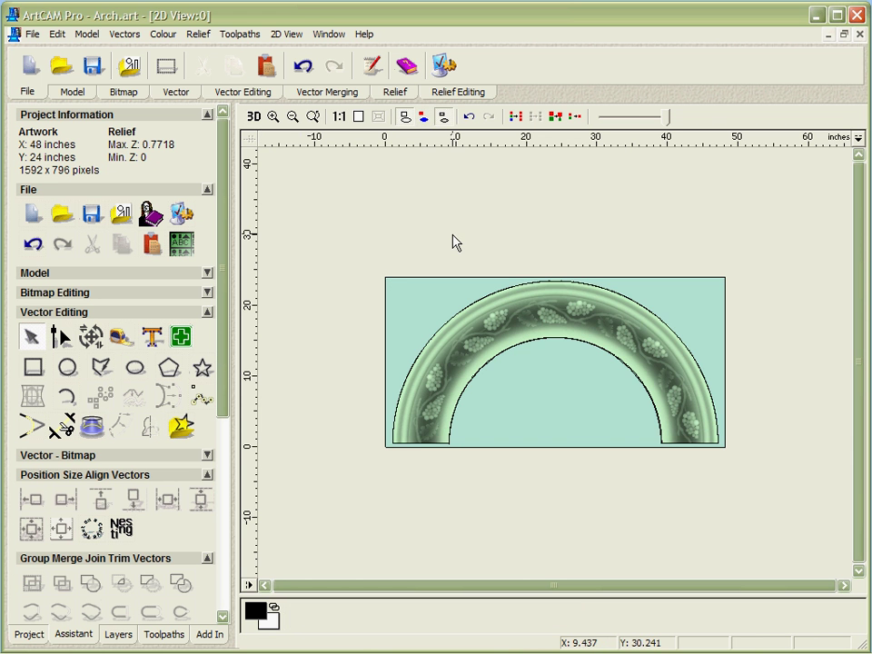
pyautogui.click(253, 117)
pyautogui.moveTo(692, 446); pyautogui.dragTo(635, 590)
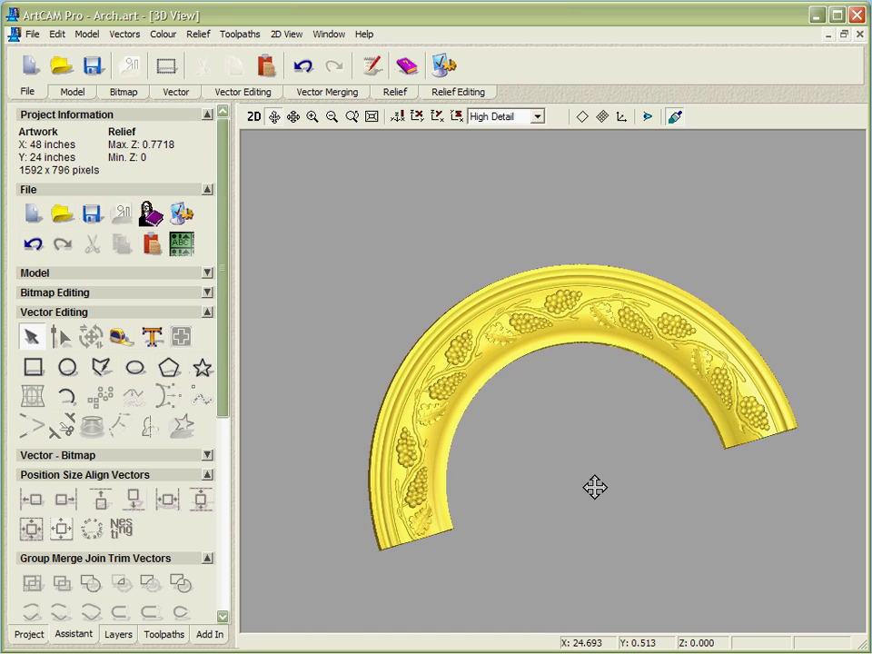
pyautogui.scroll(2, 593, 483)
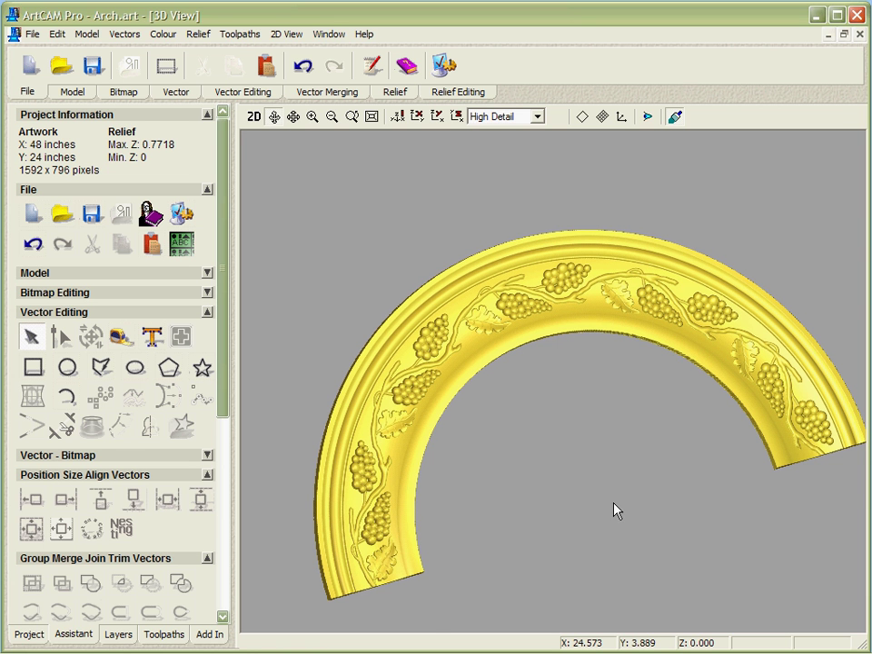
pyautogui.moveTo(614, 510); pyautogui.dragTo(614, 502, button='middle')
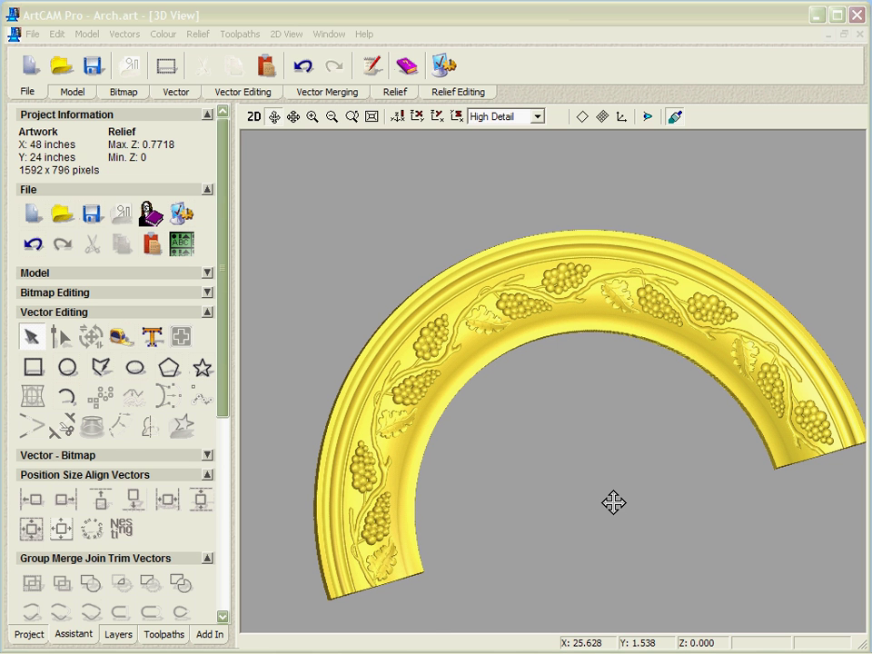
pyautogui.click(254, 117)
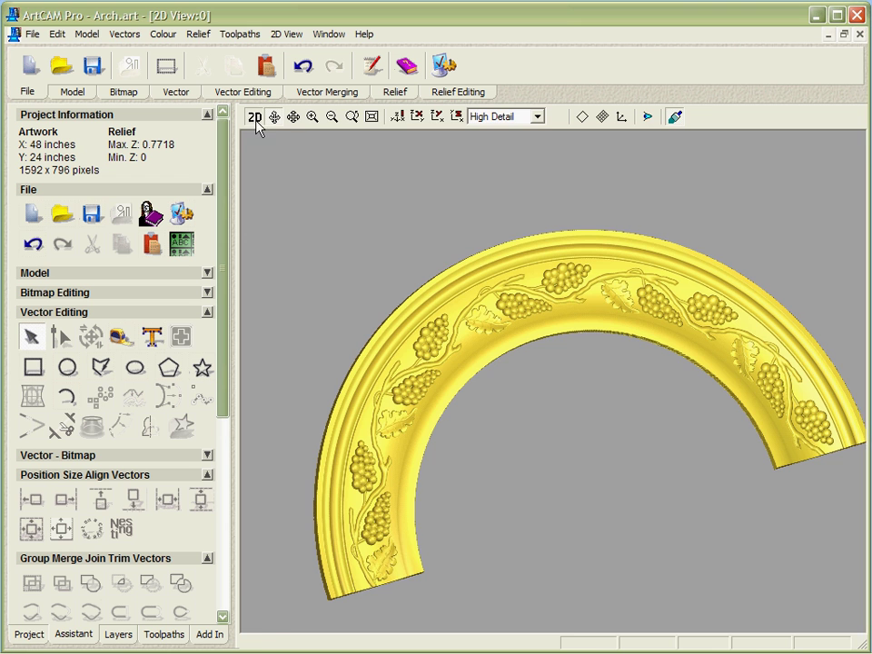
pyautogui.click(395, 302)
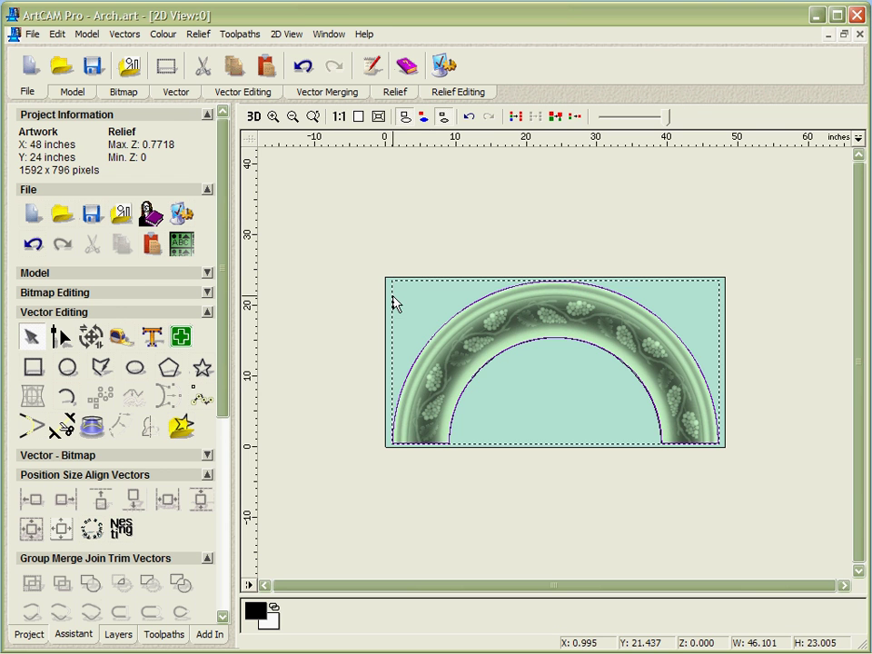
# Step: Start a Machine Relief toolpath on the selected arch vector with a 90° raster angle
pyautogui.click(254, 116)
pyautogui.click(173, 635)
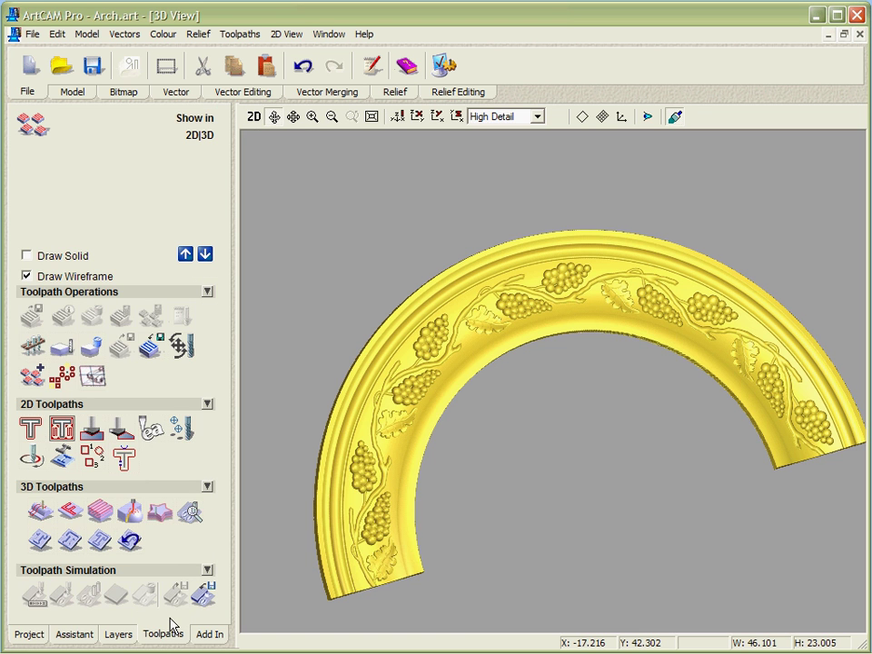
pyautogui.click(41, 513)
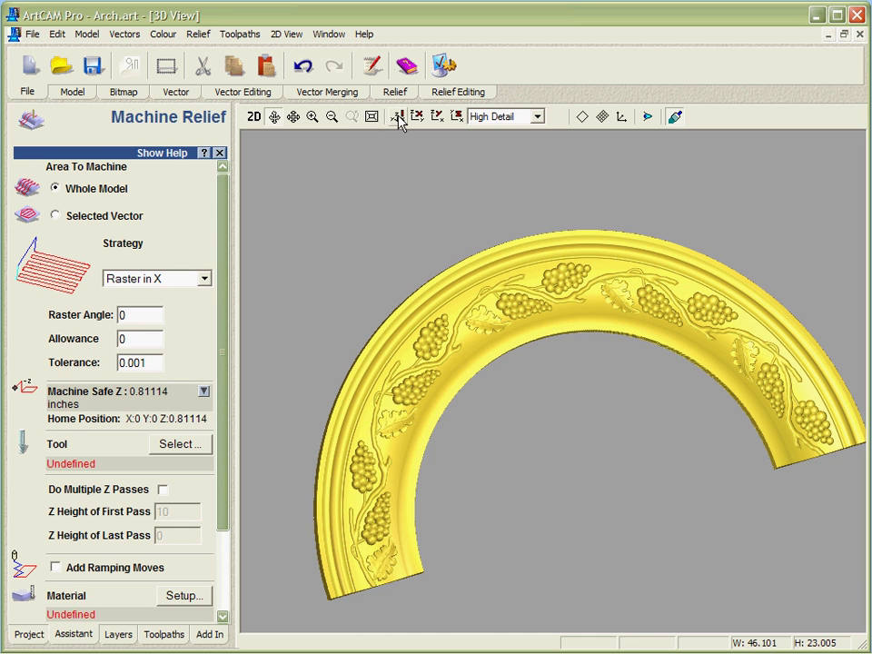
pyautogui.moveTo(355, 160); pyautogui.dragTo(211, 275)
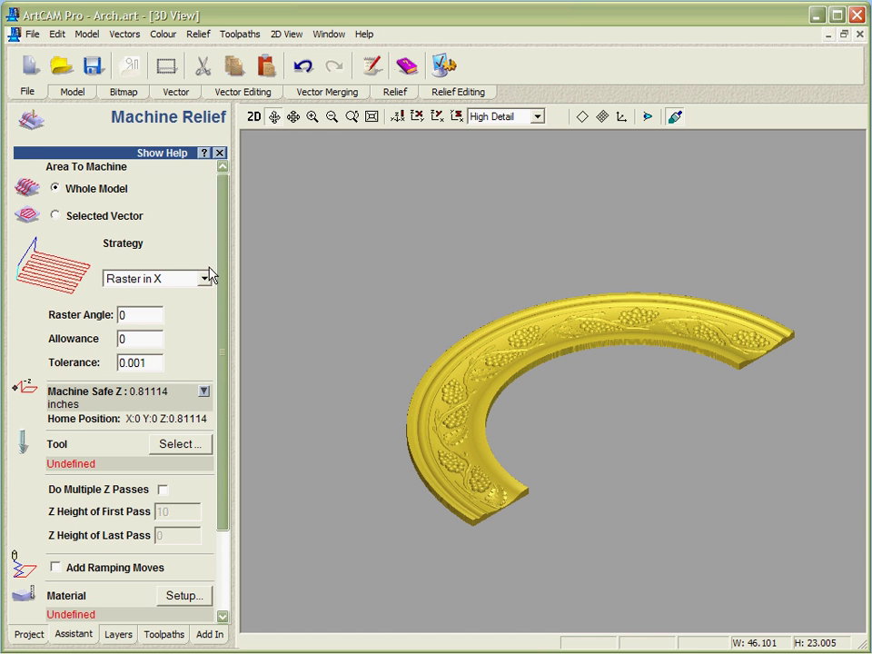
pyautogui.click(56, 215)
pyautogui.press('BackSpace')
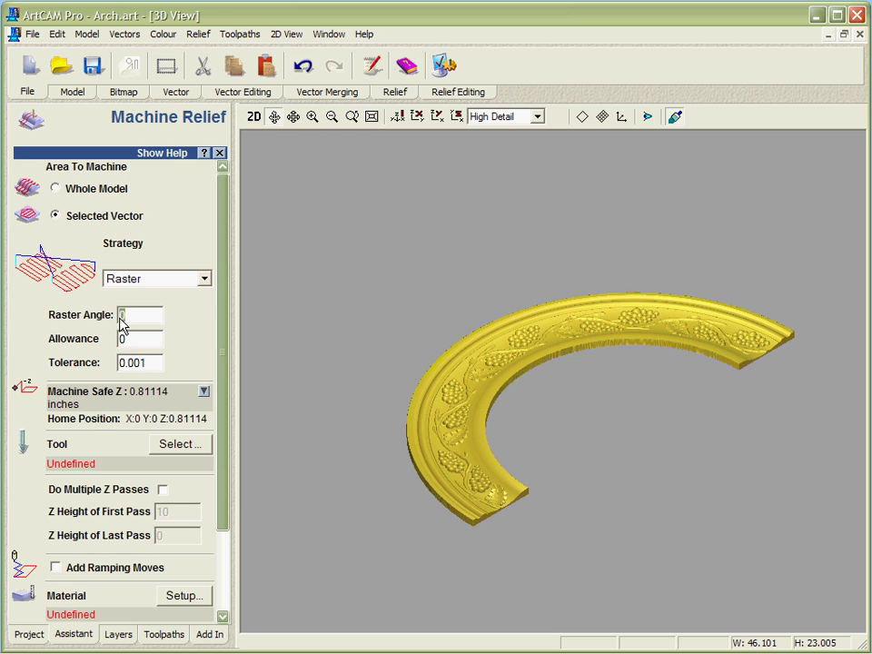
pyautogui.write('90')
pyautogui.moveTo(226, 341); pyautogui.dragTo(226, 424)
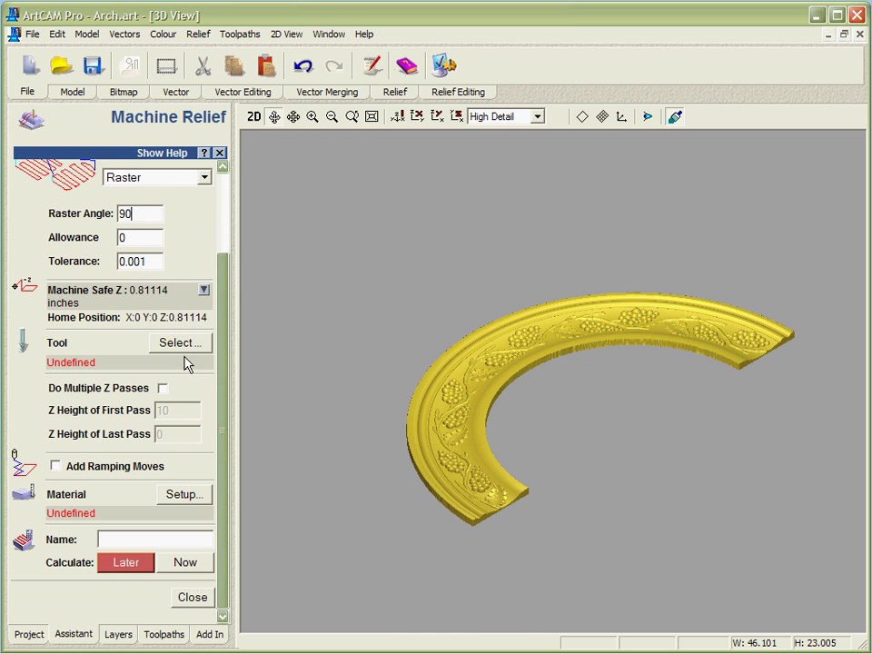
# Step: Use the Ball Nose 1/4 Inch tool with 1-inch material thickness and calculate the toolpath
pyautogui.click(182, 348)
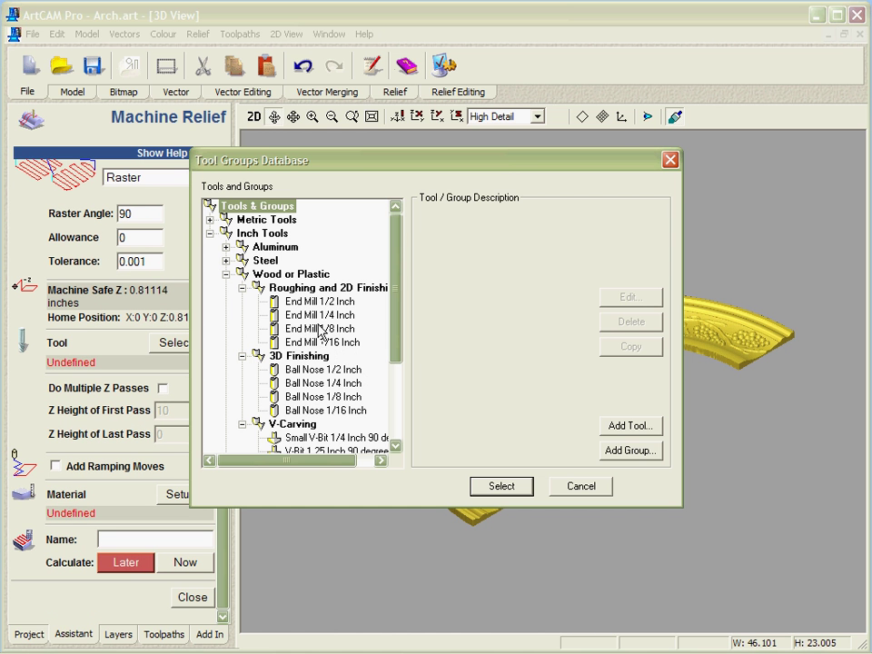
pyautogui.click(323, 383)
pyautogui.click(499, 487)
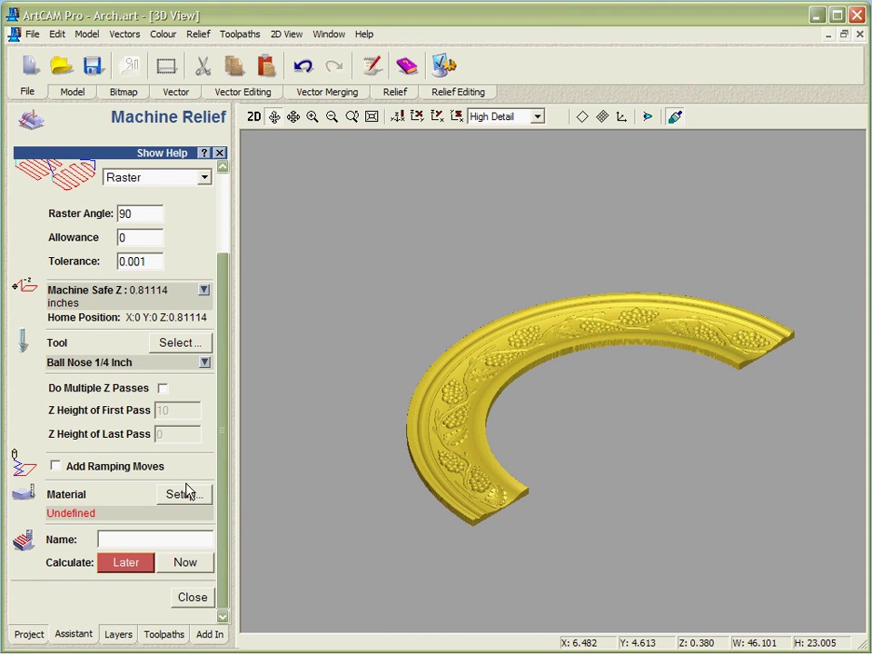
pyautogui.click(205, 496)
pyautogui.press('BackSpace')
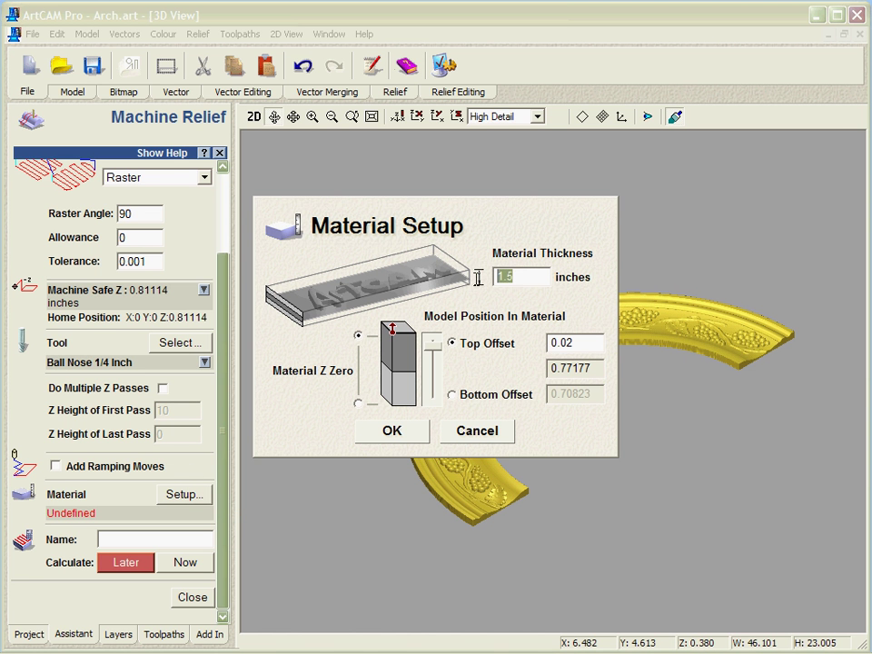
pyautogui.write('1')
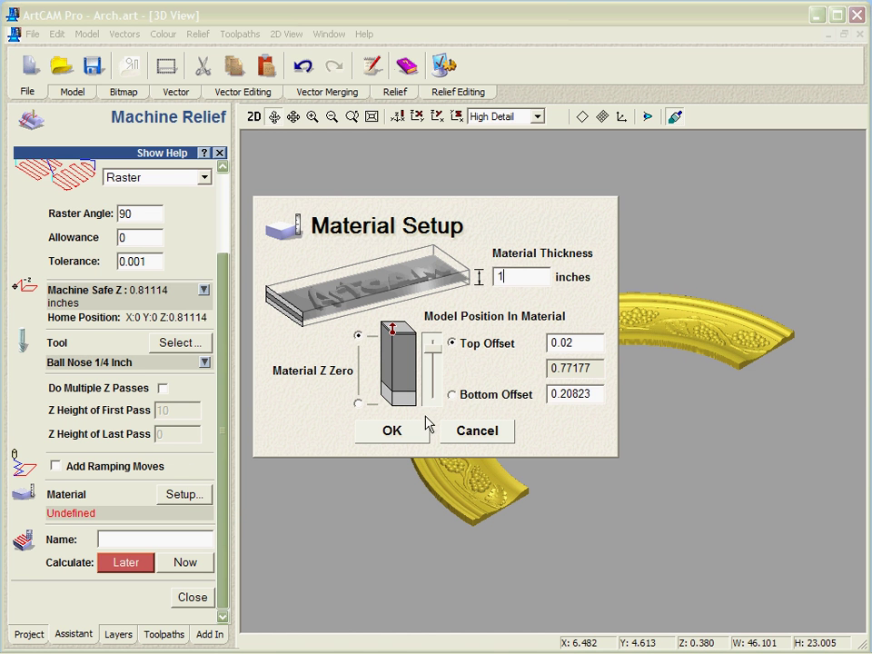
pyautogui.click(397, 434)
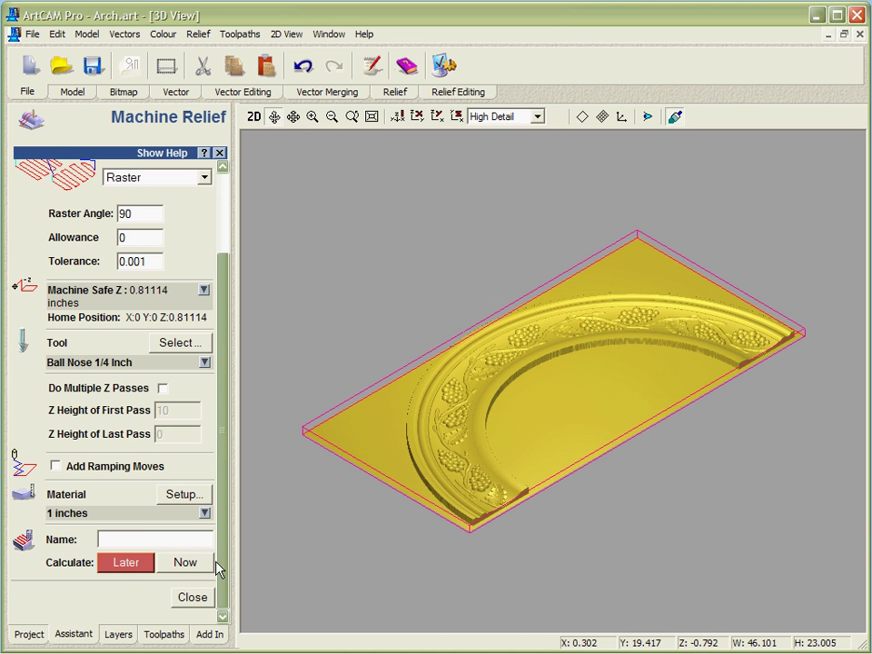
pyautogui.click(187, 565)
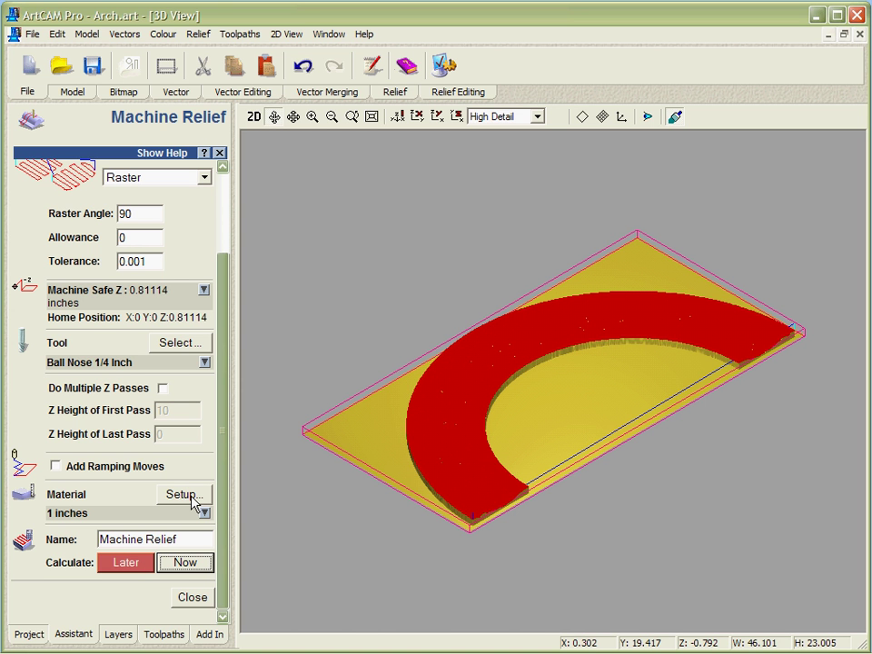
# Step: Close the machining settings and tilt the 3D view of the material block
pyautogui.click(209, 600)
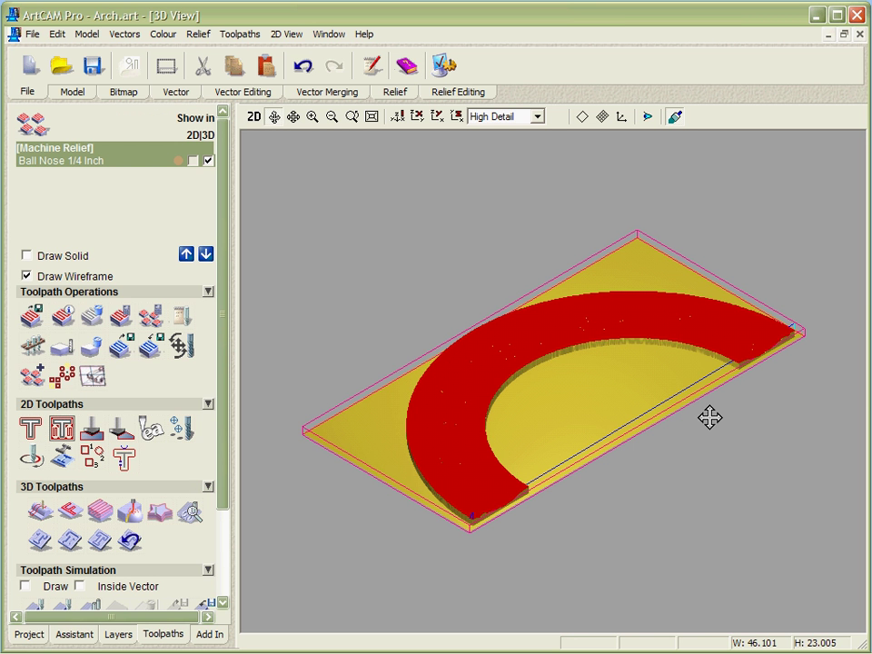
pyautogui.moveTo(693, 448); pyautogui.dragTo(671, 515)
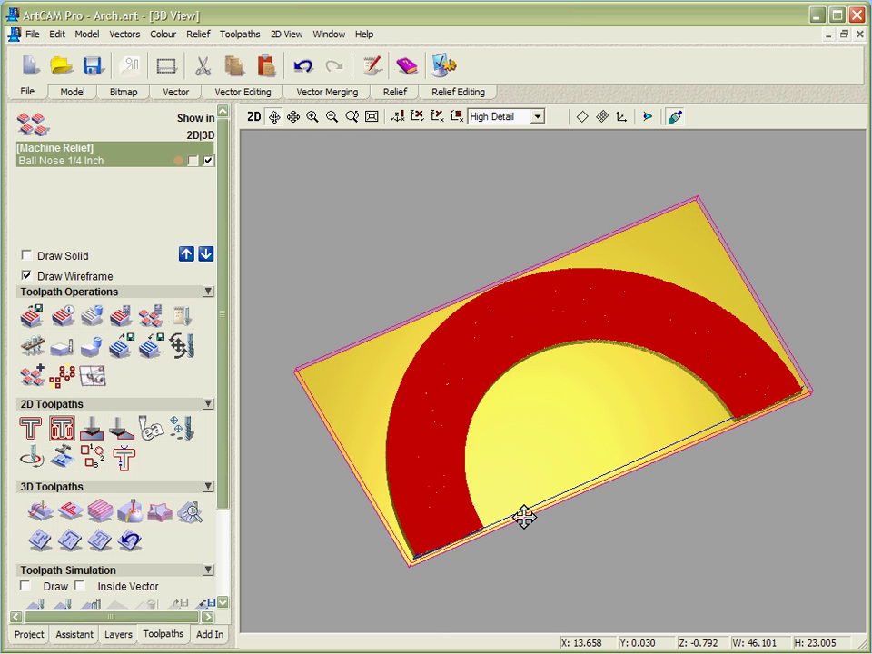
pyautogui.scroll(-3, 226, 542)
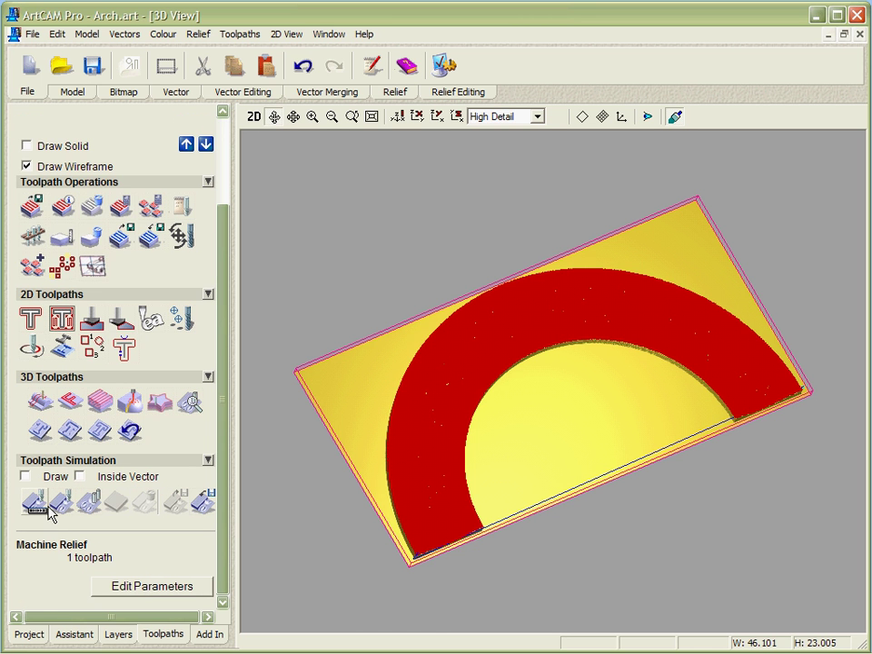
# Step: Run the Machine Relief toolpath simulation and orbit the carved grape-vine arch
pyautogui.click(41, 503)
pyautogui.click(414, 452)
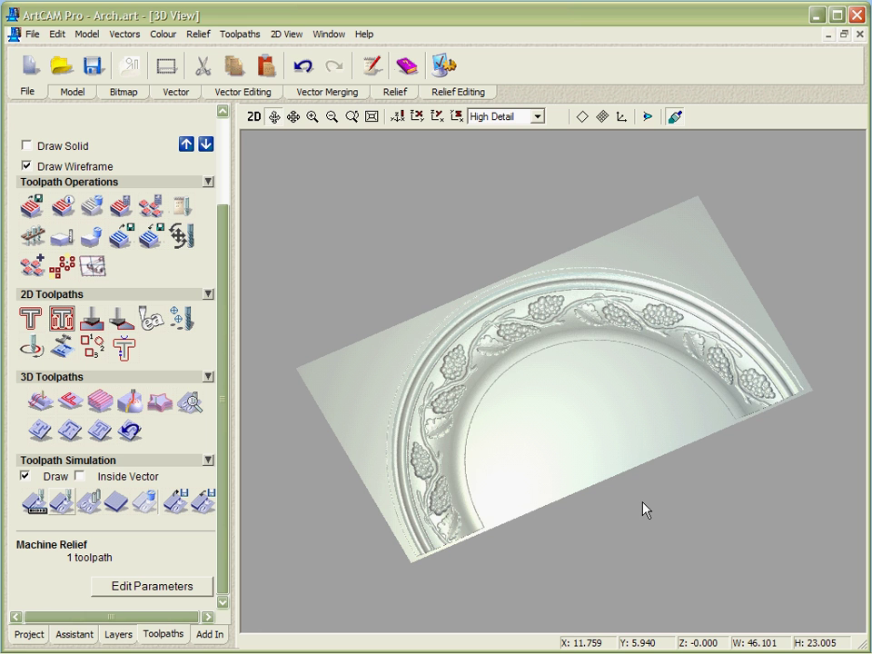
pyautogui.moveTo(550, 492); pyautogui.dragTo(532, 507)
pyautogui.moveTo(592, 506); pyautogui.dragTo(580, 458)
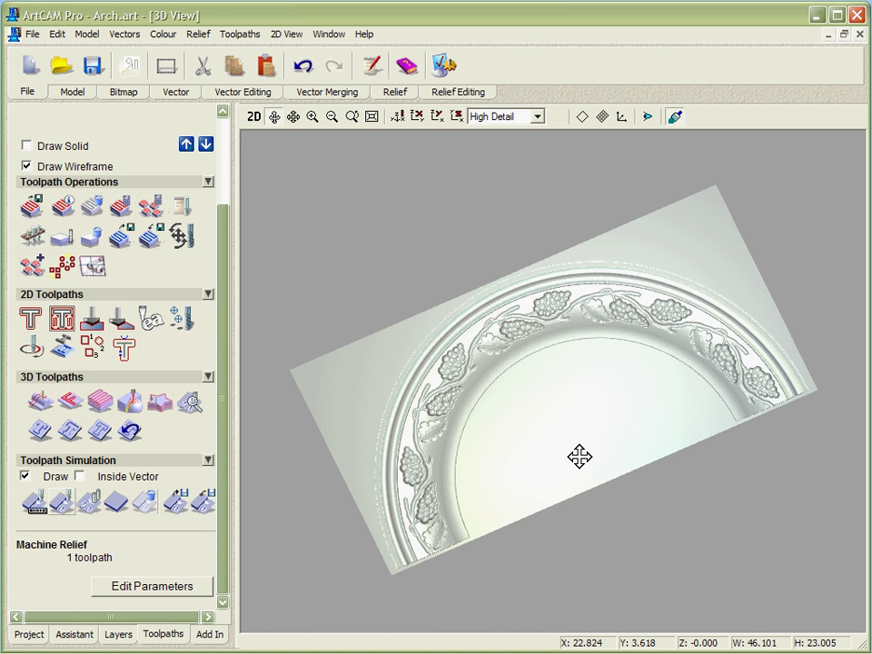